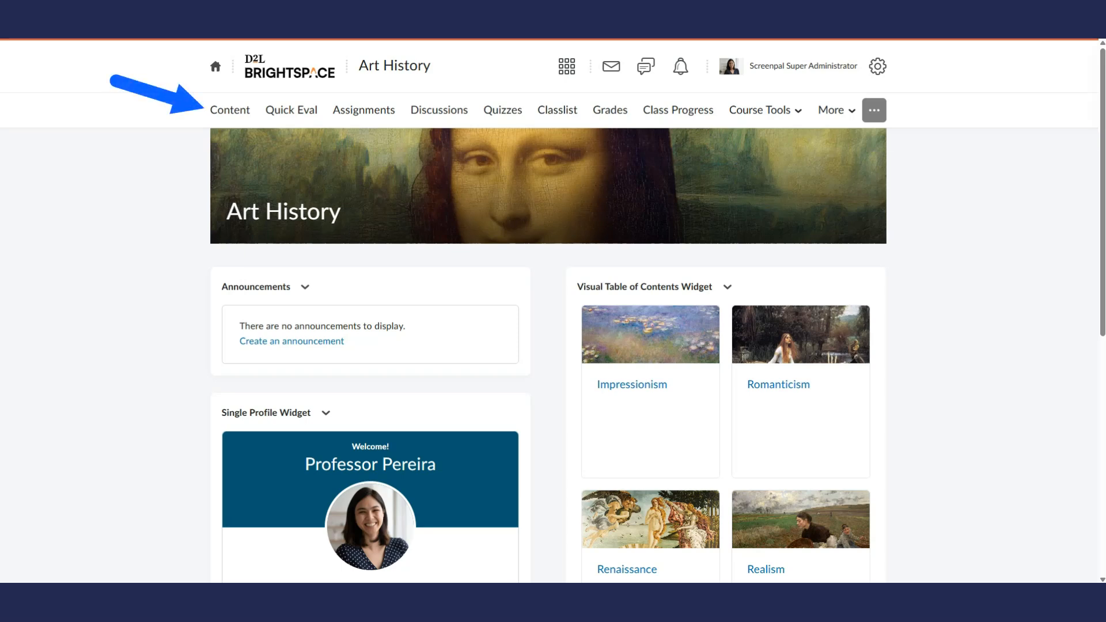
- Start a new assignment in the Impressionism module of the Art History course content
left_click(227, 111)
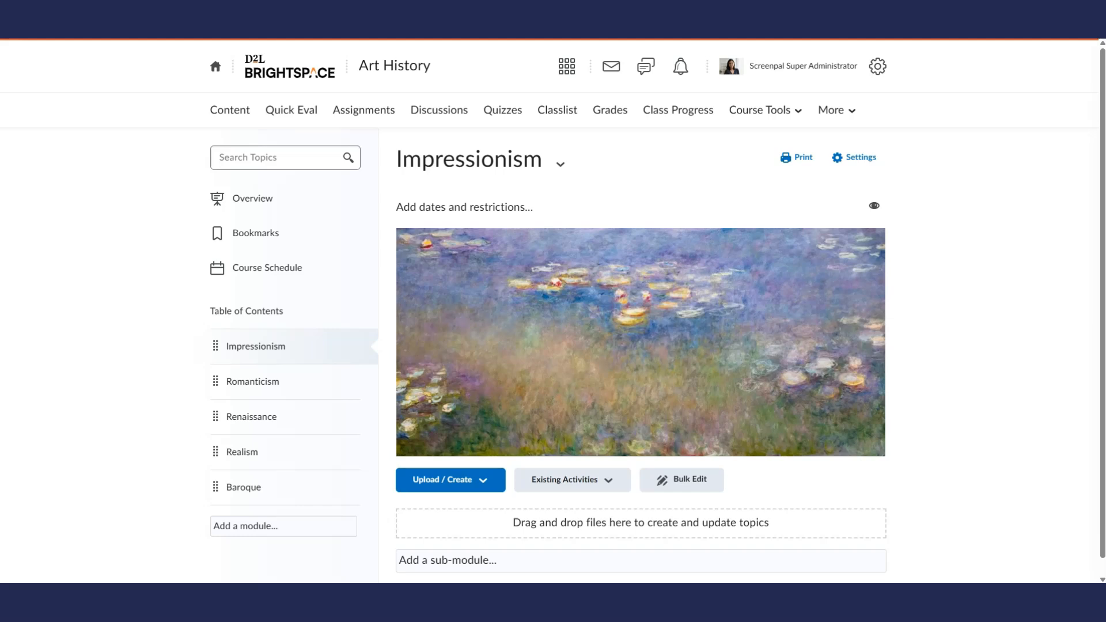
left_click(451, 480)
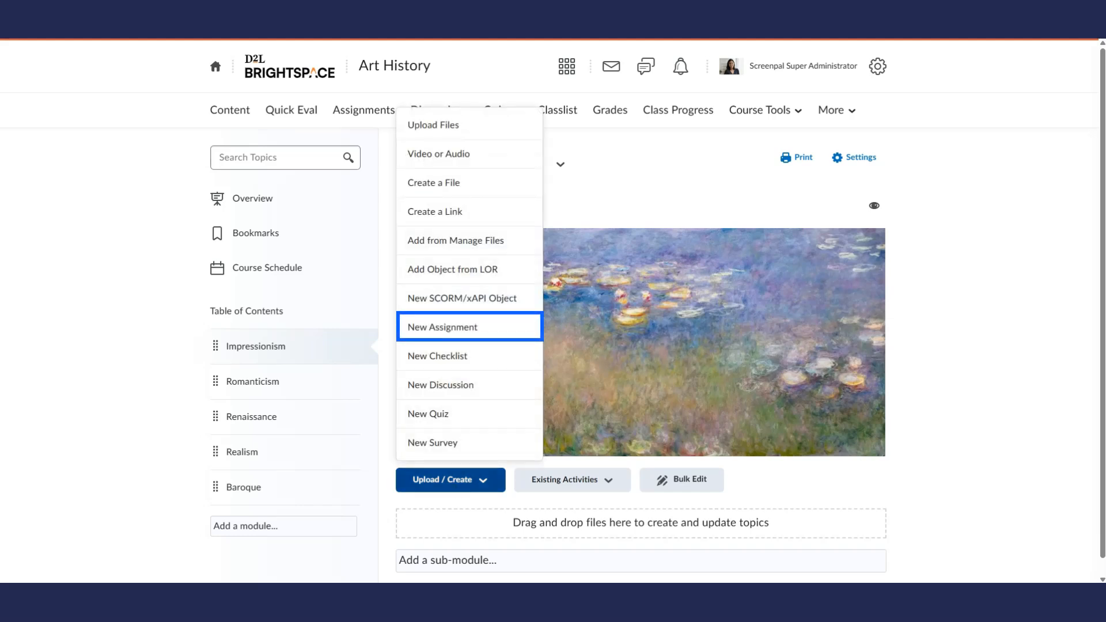
key("Down")
key("Down")
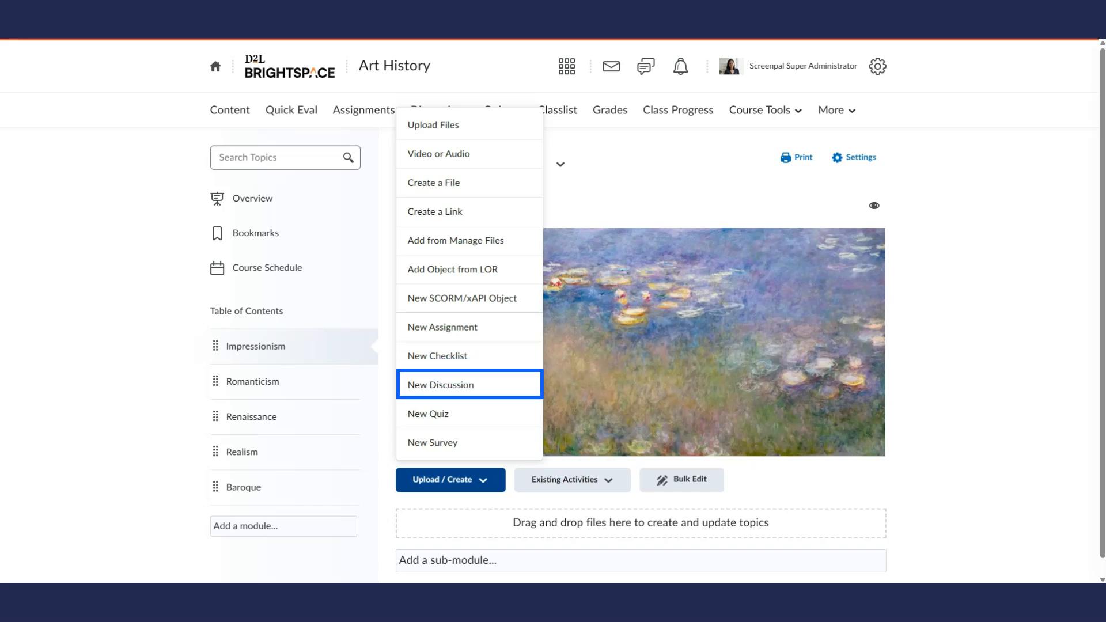
left_click(476, 334)
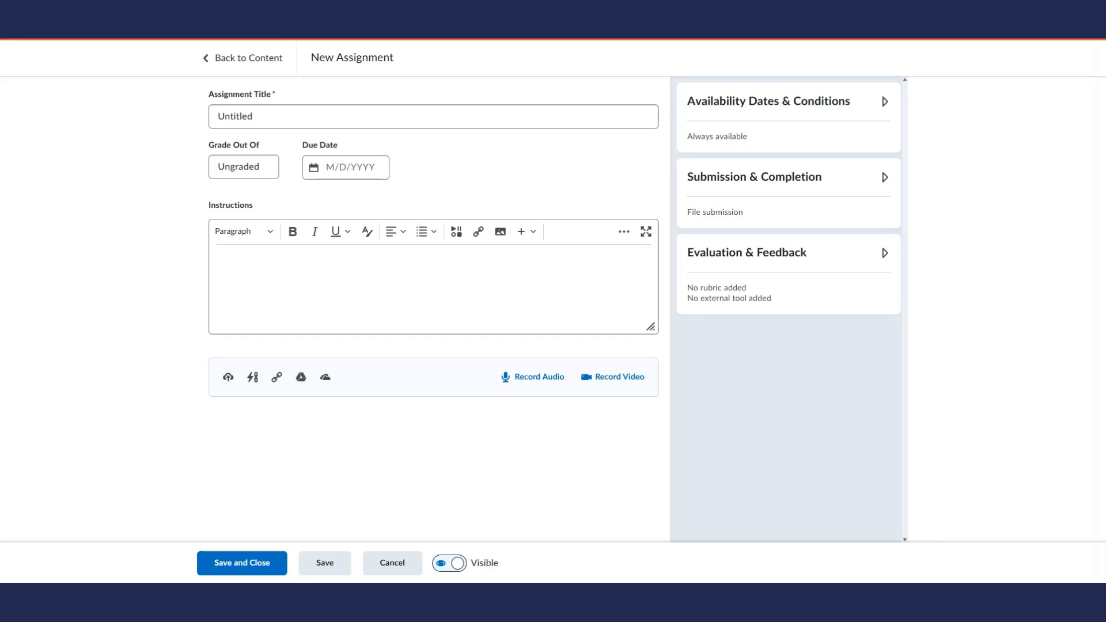
- Title the assignment "Introduction to Romanticism" and set its grade out of 10 points
left_click(235, 115)
key("ctrl+a")
type("Introduction to Romanticism")
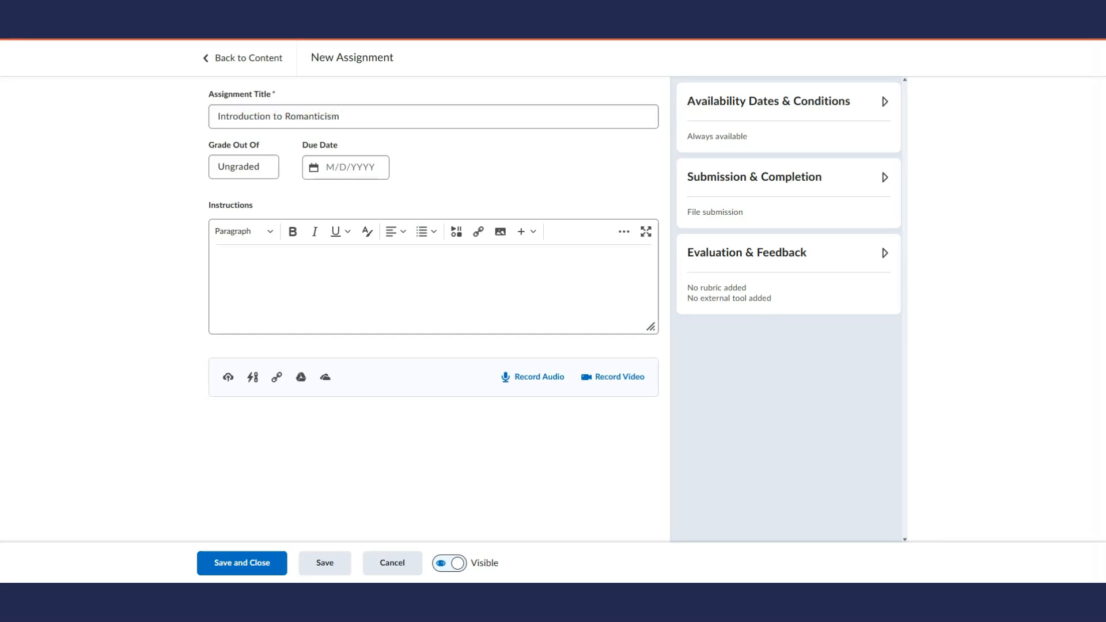
left_click(234, 171)
type("10")
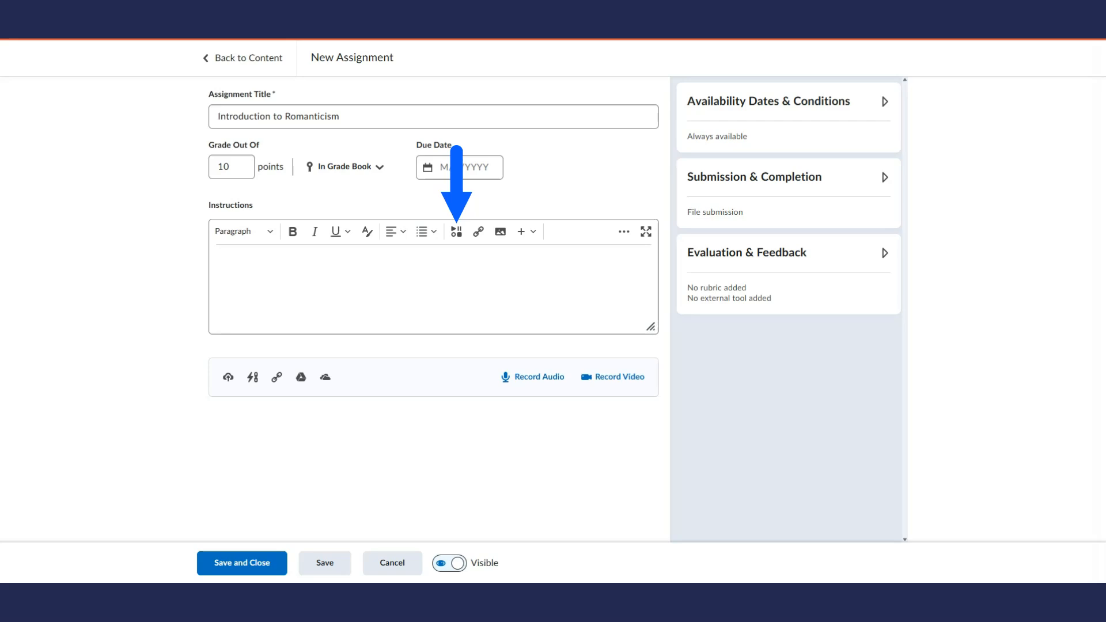
- Embed the ScreenPal video "Romanticism in the Visual Arts" with captions enabled in the instructions, and save and close the assignment
left_click(456, 231)
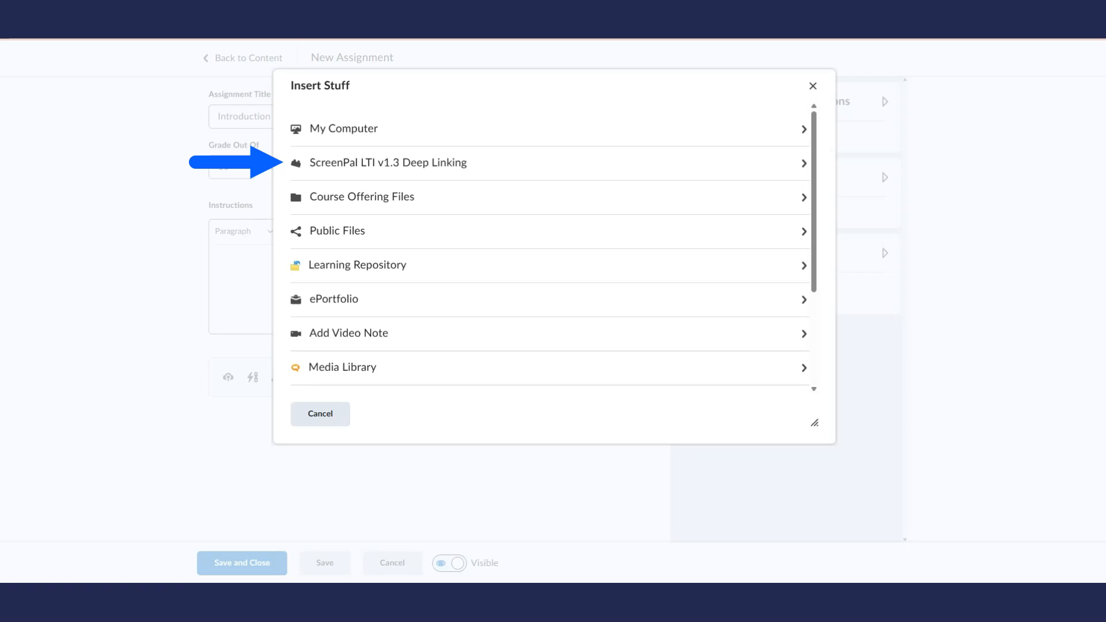
left_click(420, 165)
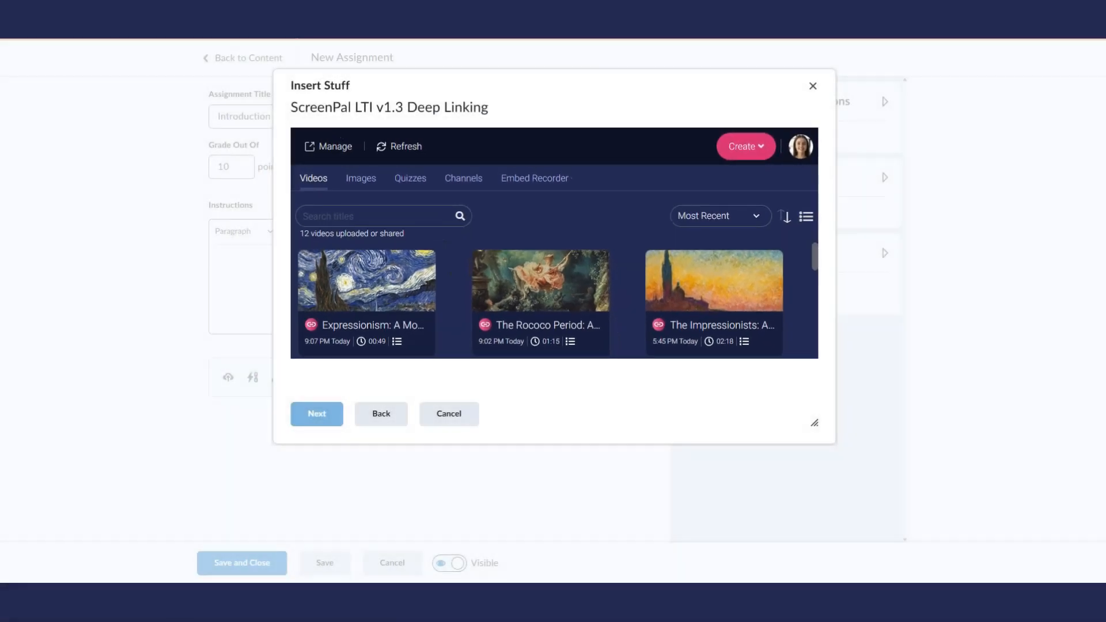
scroll(724, 269, "down", 5)
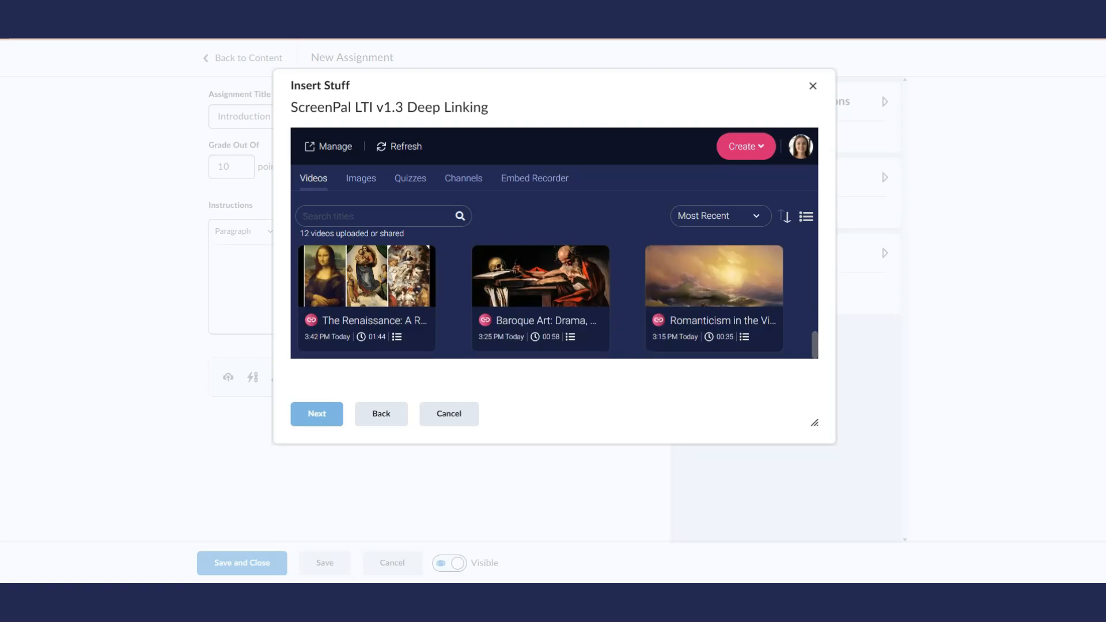
left_click(723, 269)
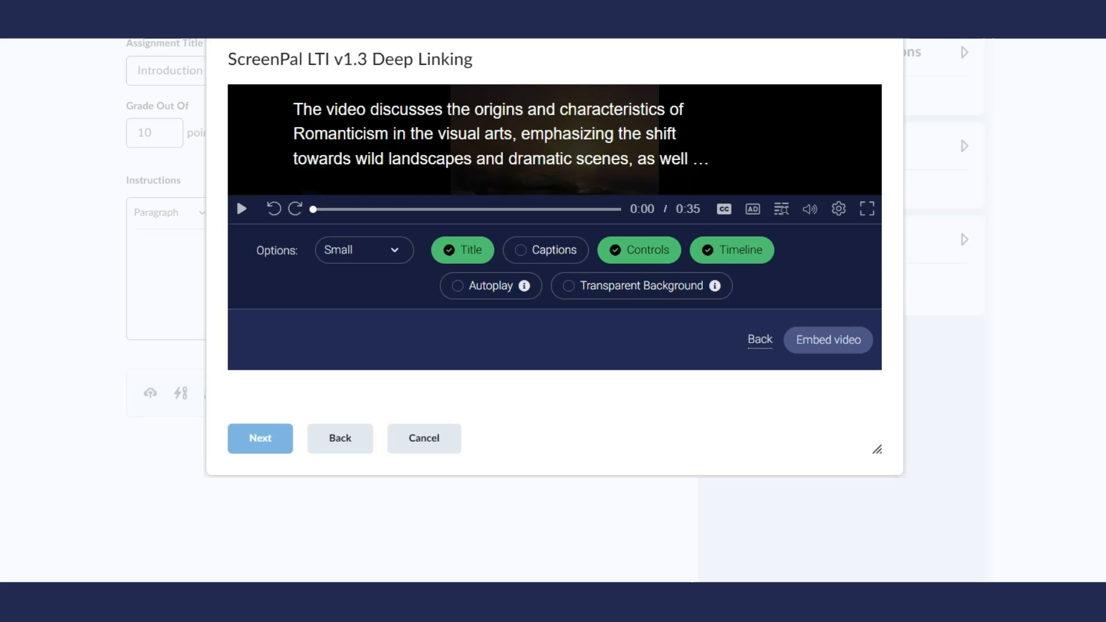
left_click(536, 250)
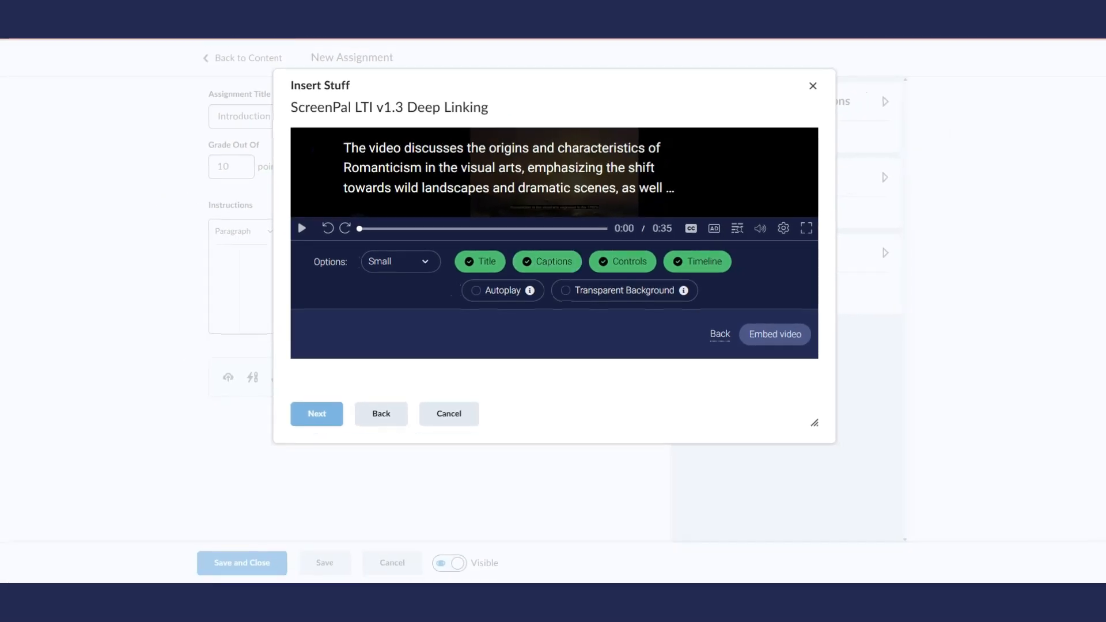
left_click(781, 339)
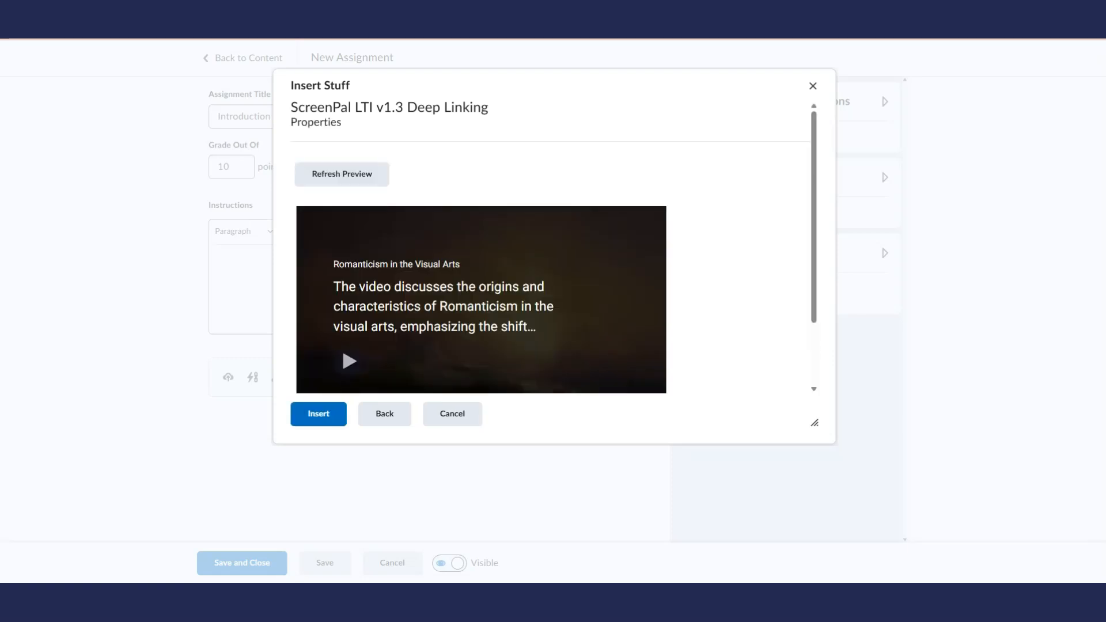
left_click(319, 416)
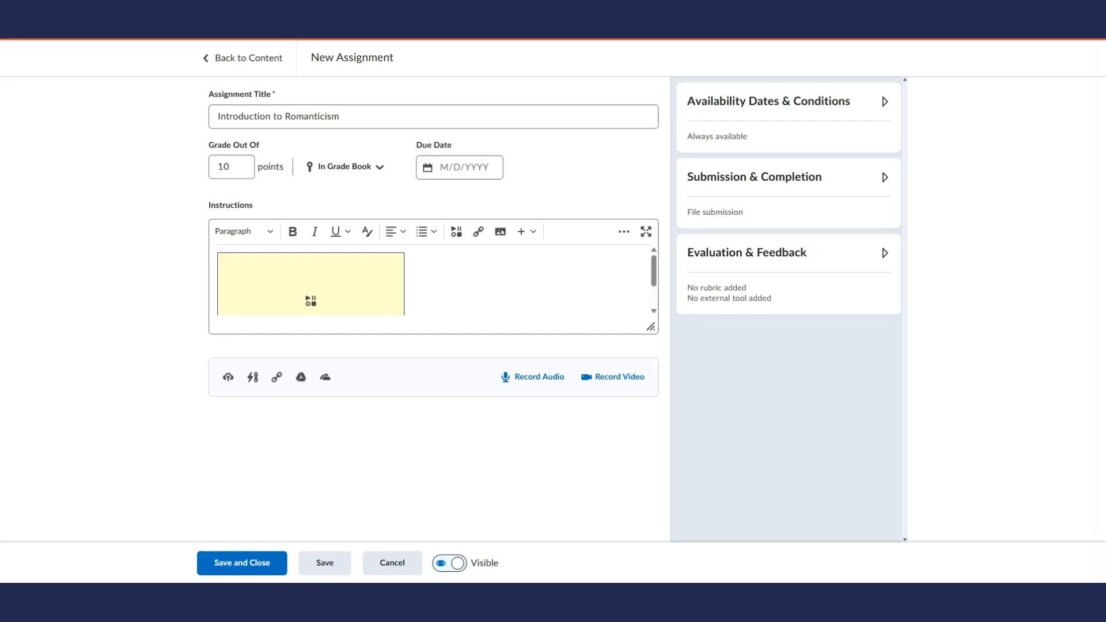
left_click(242, 564)
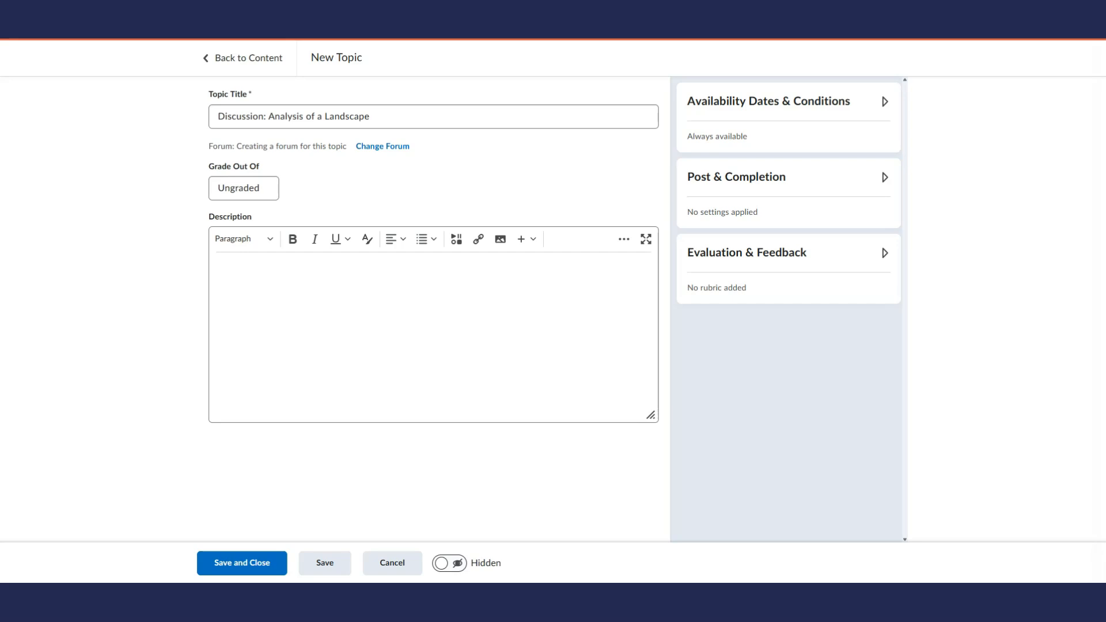
- Embed the ScreenPal image "Heart of the Andes" in the discussion topic's description
left_click(456, 238)
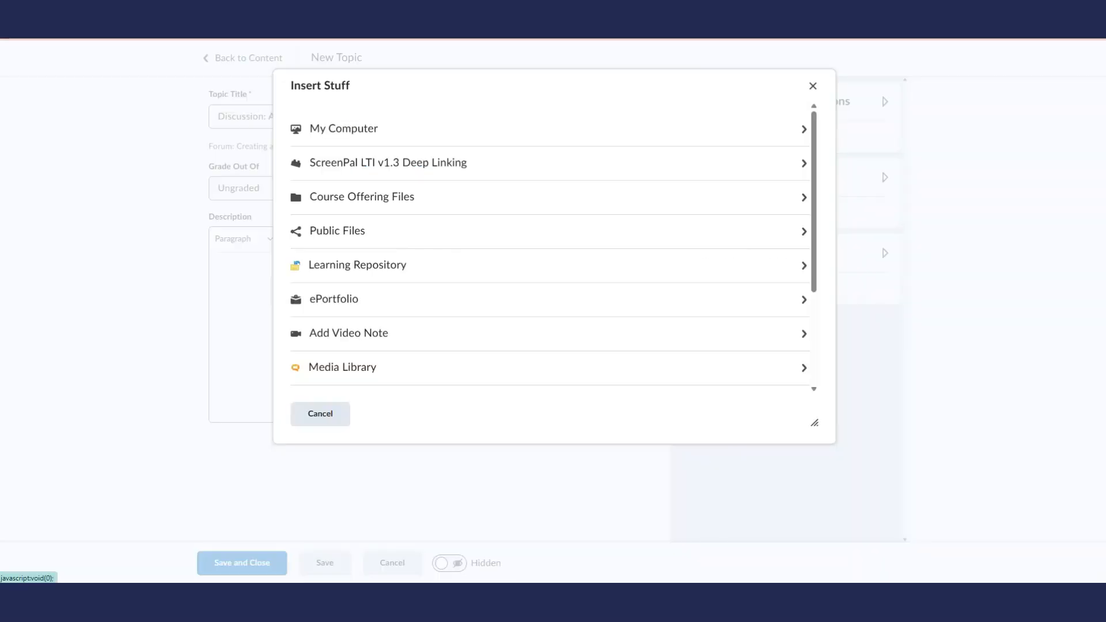
left_click(454, 164)
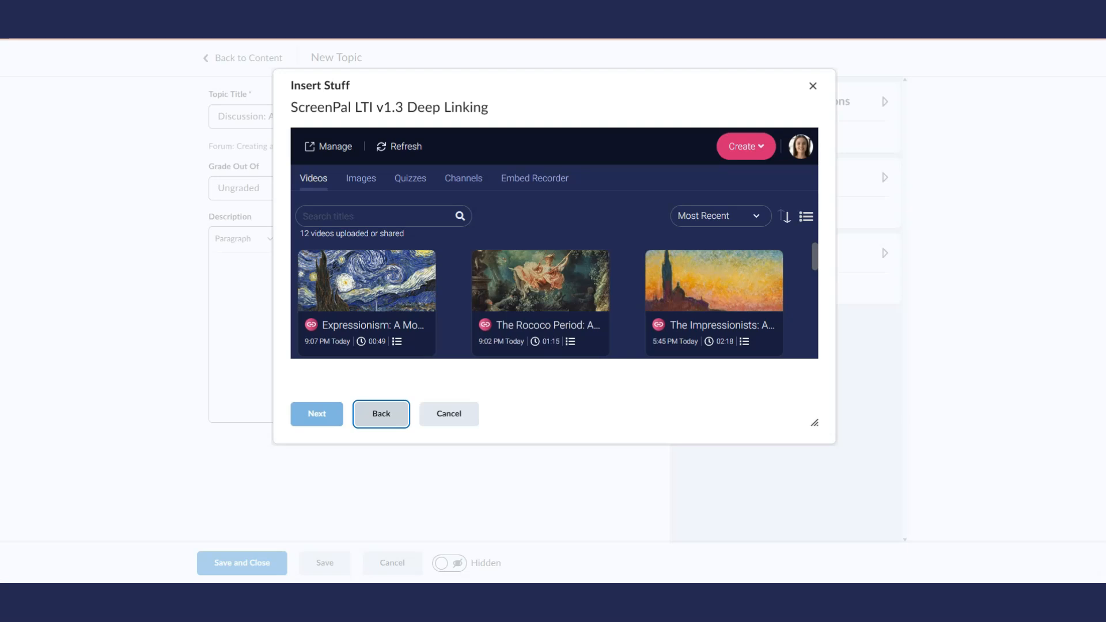
left_click(360, 183)
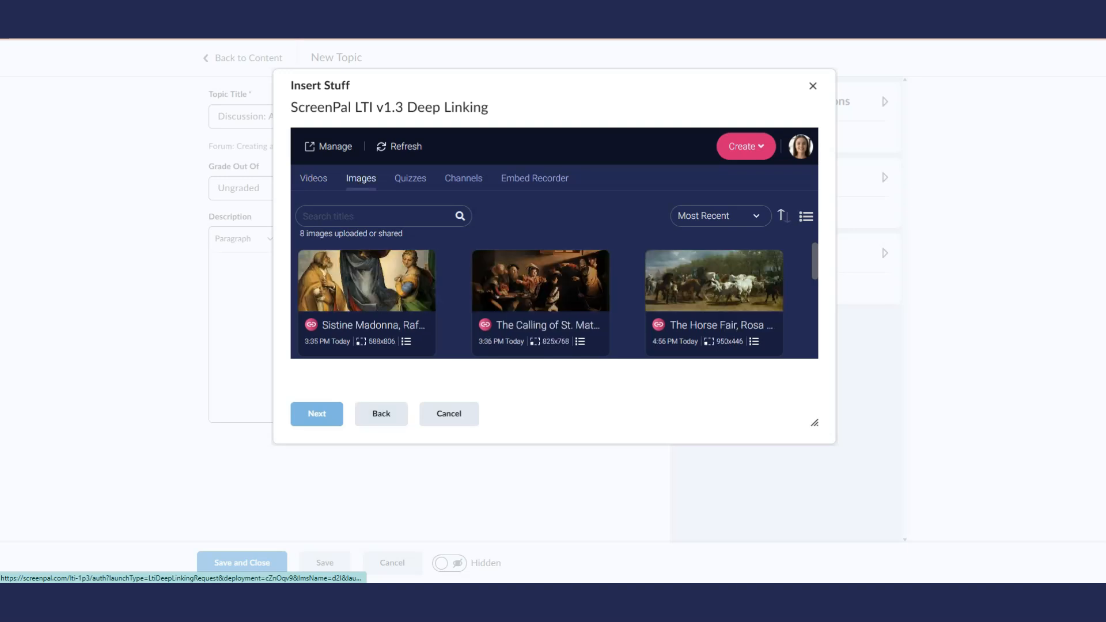
scroll(567, 269, "down", 3)
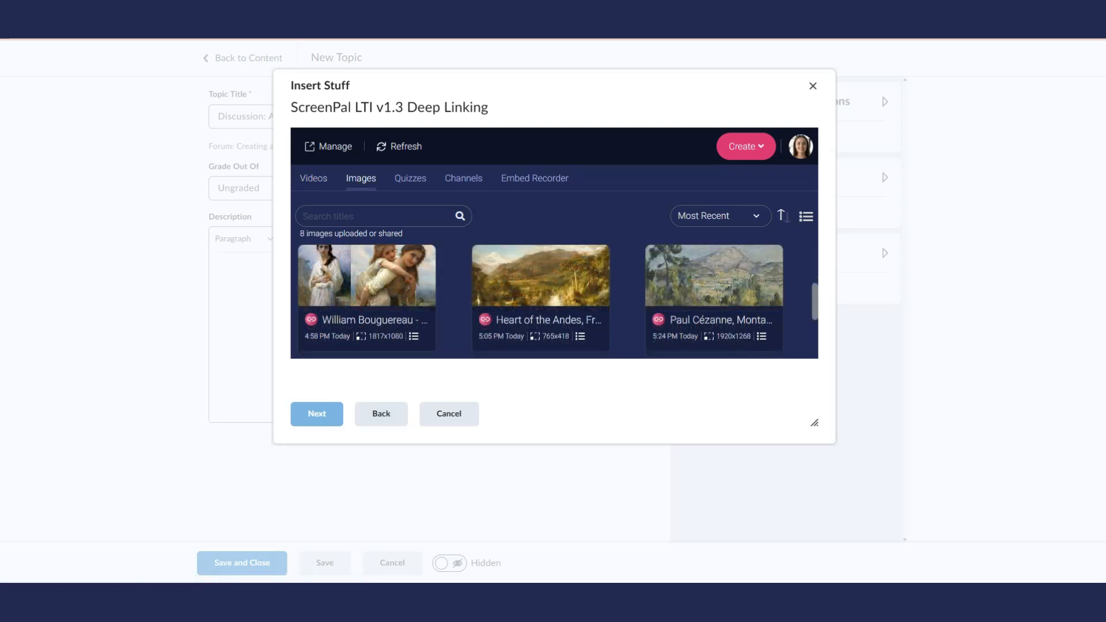
left_click(568, 270)
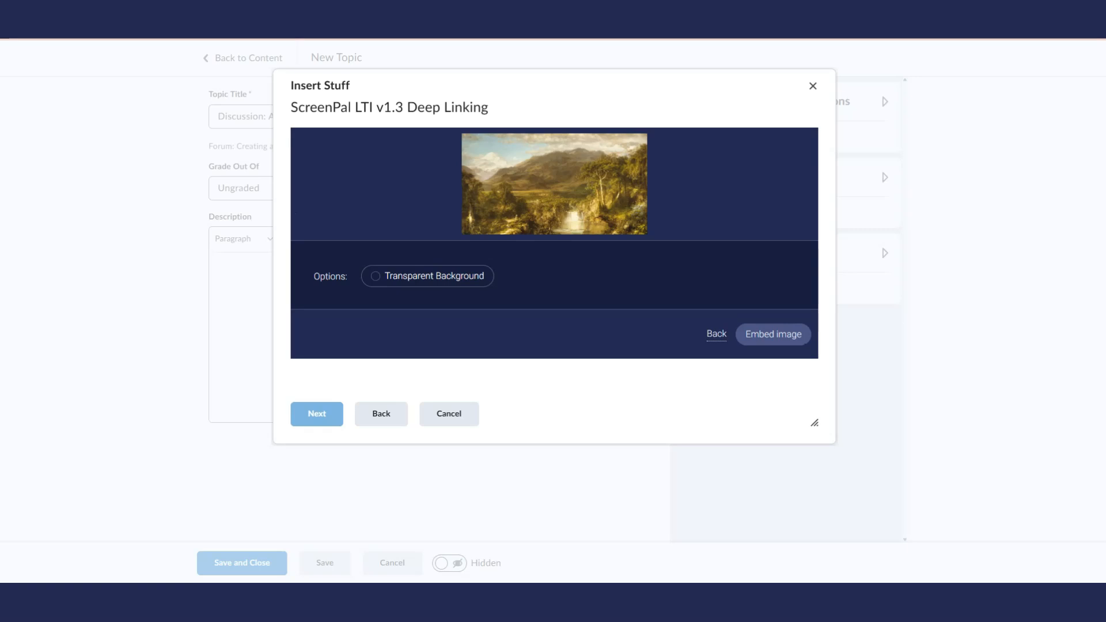
left_click(775, 341)
left_click(335, 421)
- Add "Take a moment to look at the painting, what do you notice?" below the image, and save and close the discussion topic
key("Return")
type("Take a moment to look at the painting, what do you notice?")
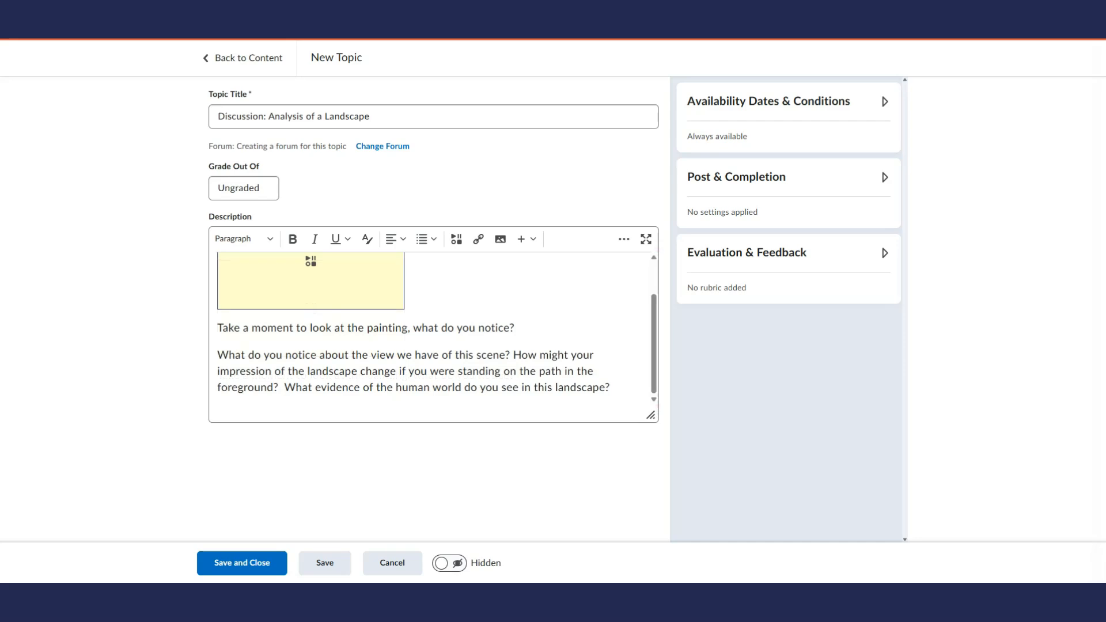
left_click(249, 567)
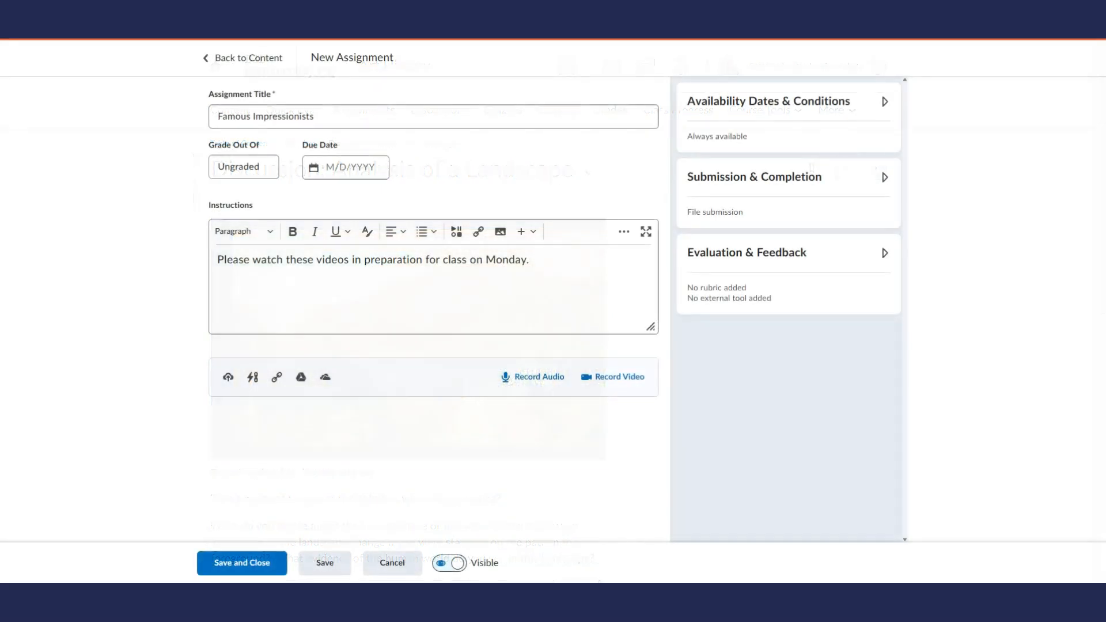
- Embed the ScreenPal channel "Famous Impressionists" in the assignment's instructions, and save and close the assignment
left_click(456, 231)
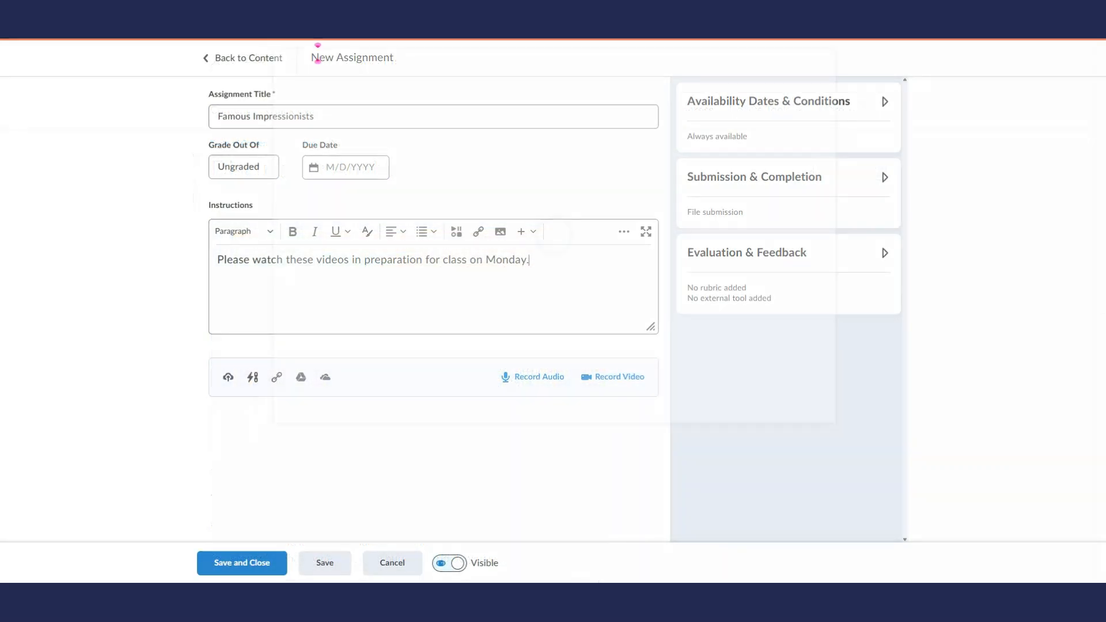
left_click(432, 163)
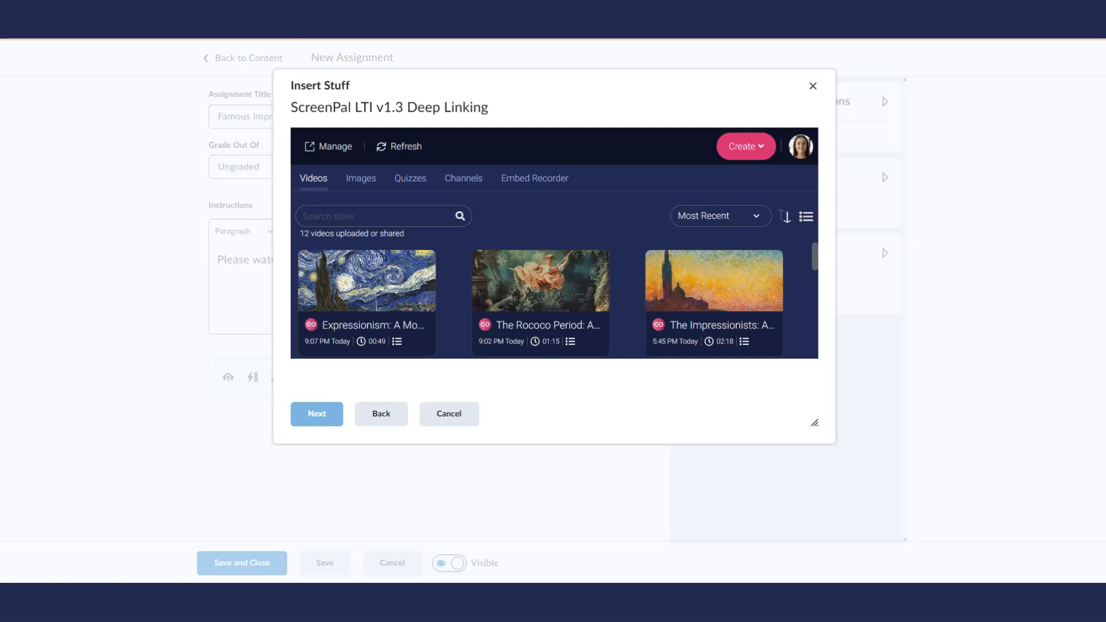
left_click(465, 180)
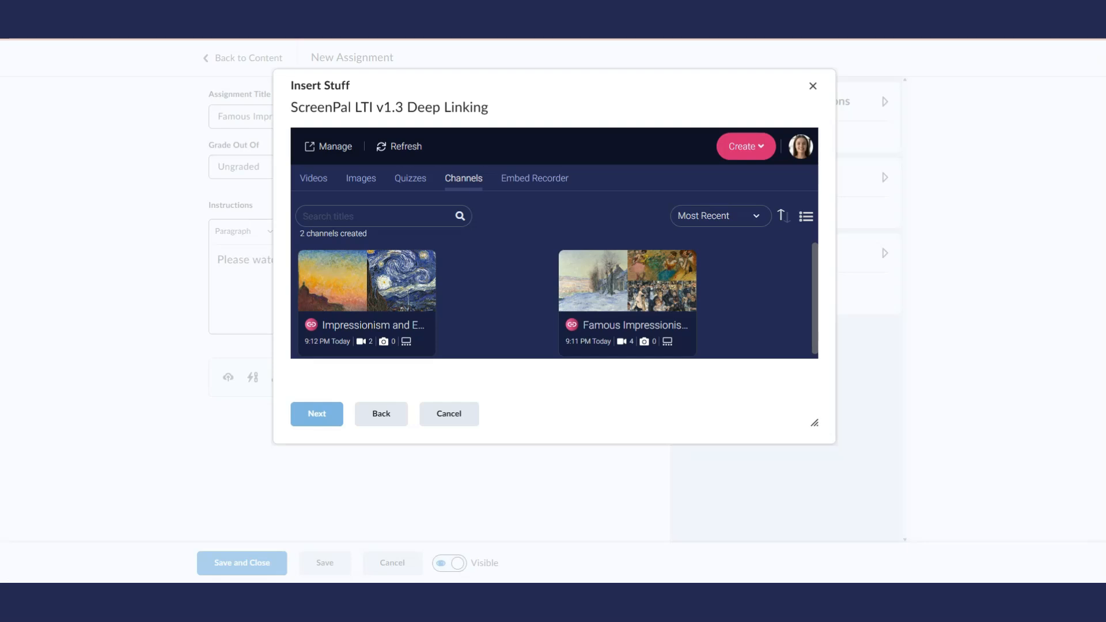
left_click(622, 293)
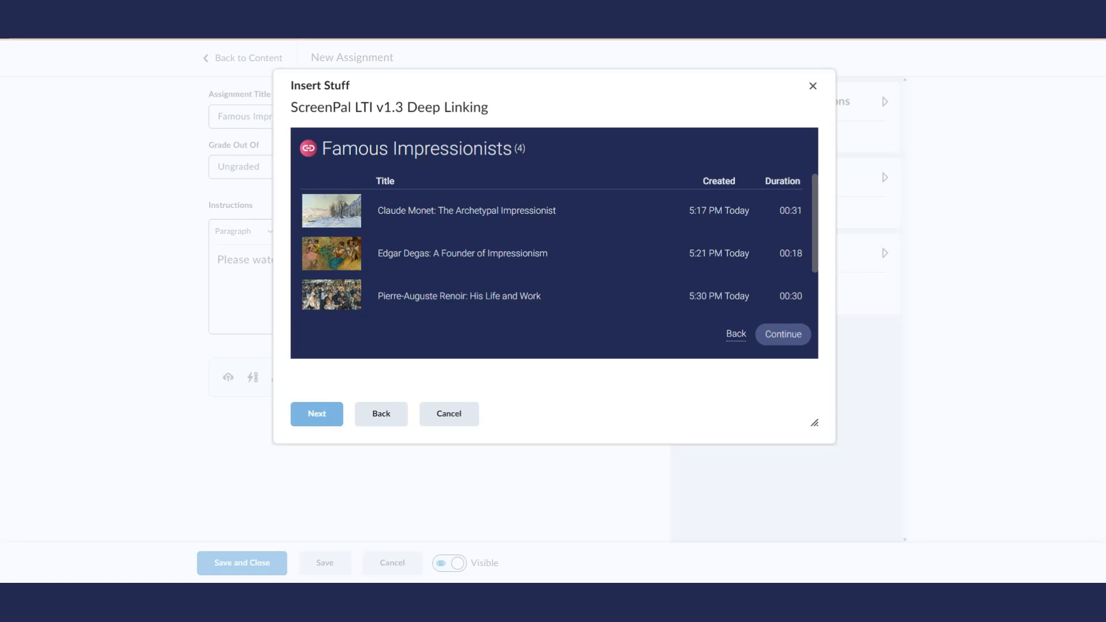
left_click(787, 337)
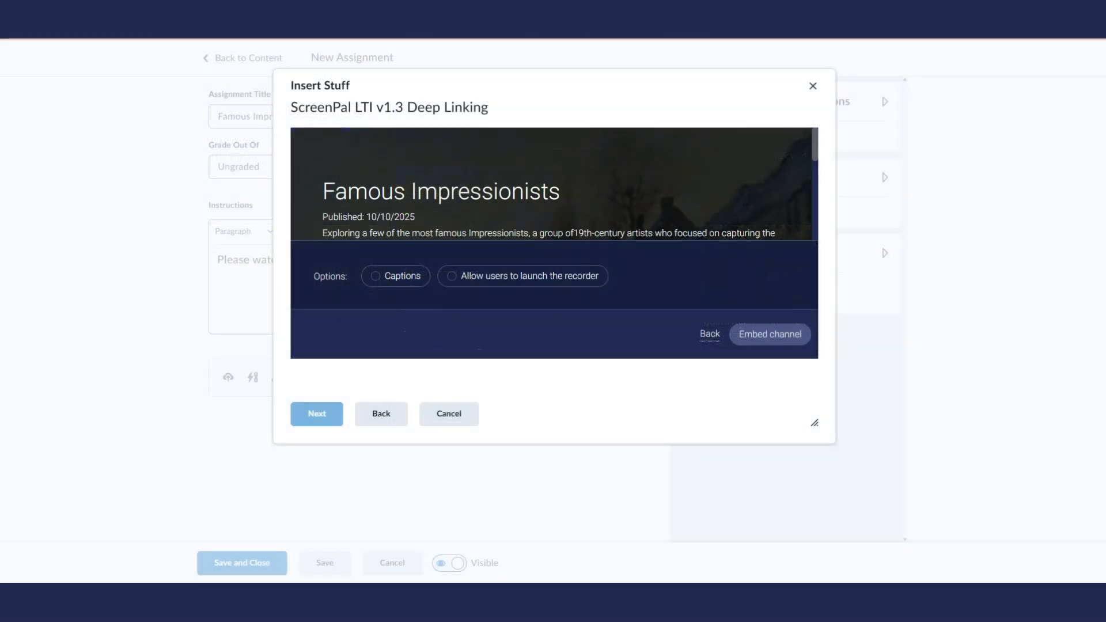
left_click(771, 334)
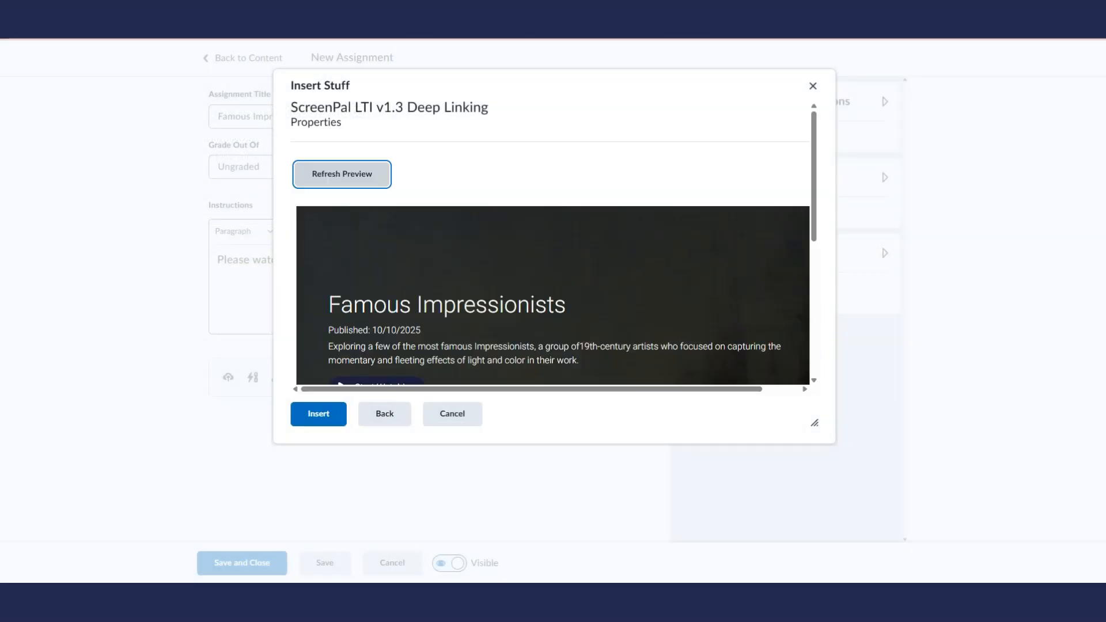
left_click(318, 413)
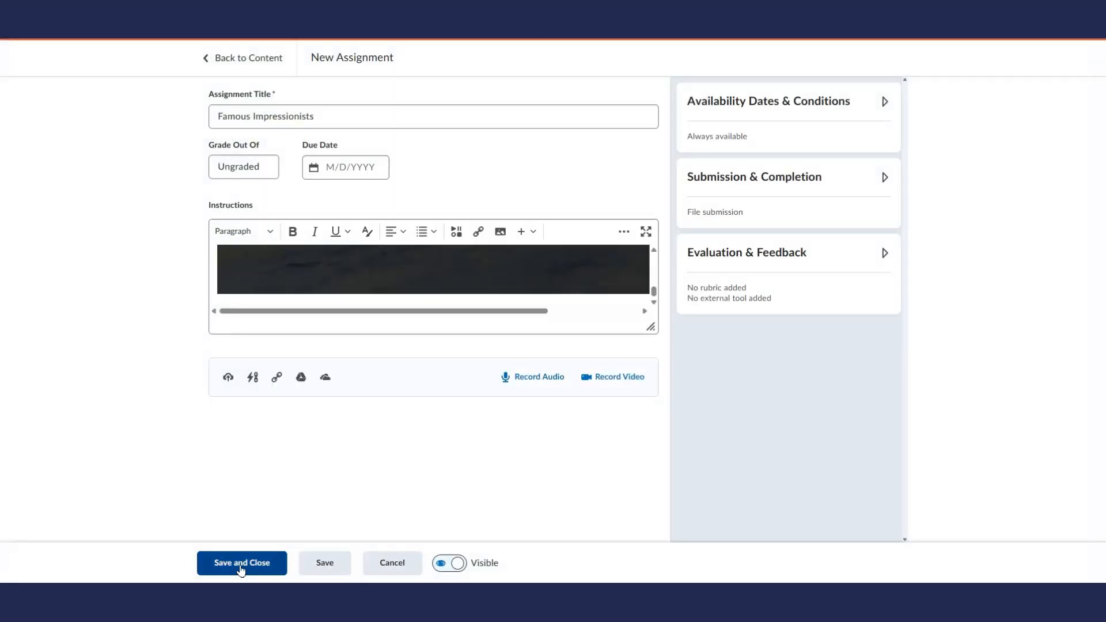
left_click(241, 563)
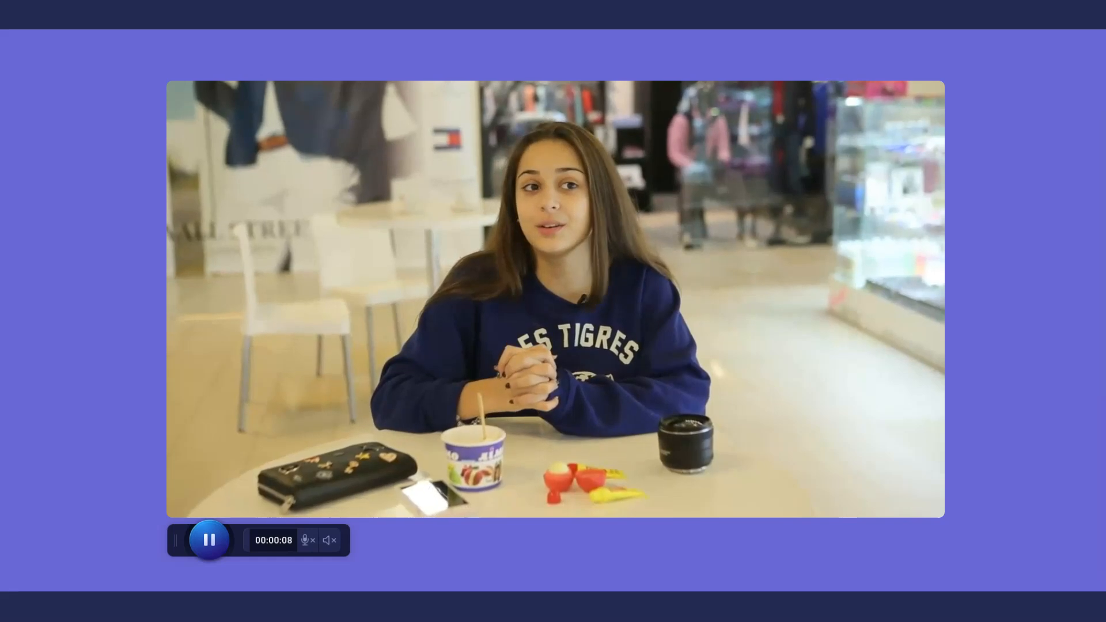
- Pause the webcam recording and finish it
left_click(216, 551)
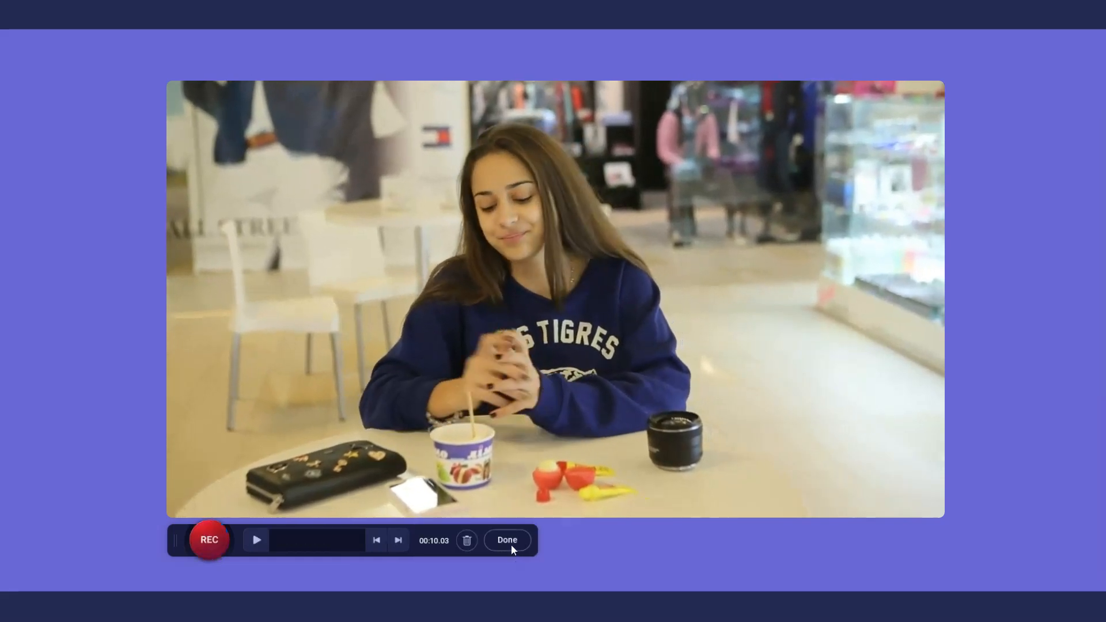
left_click(510, 545)
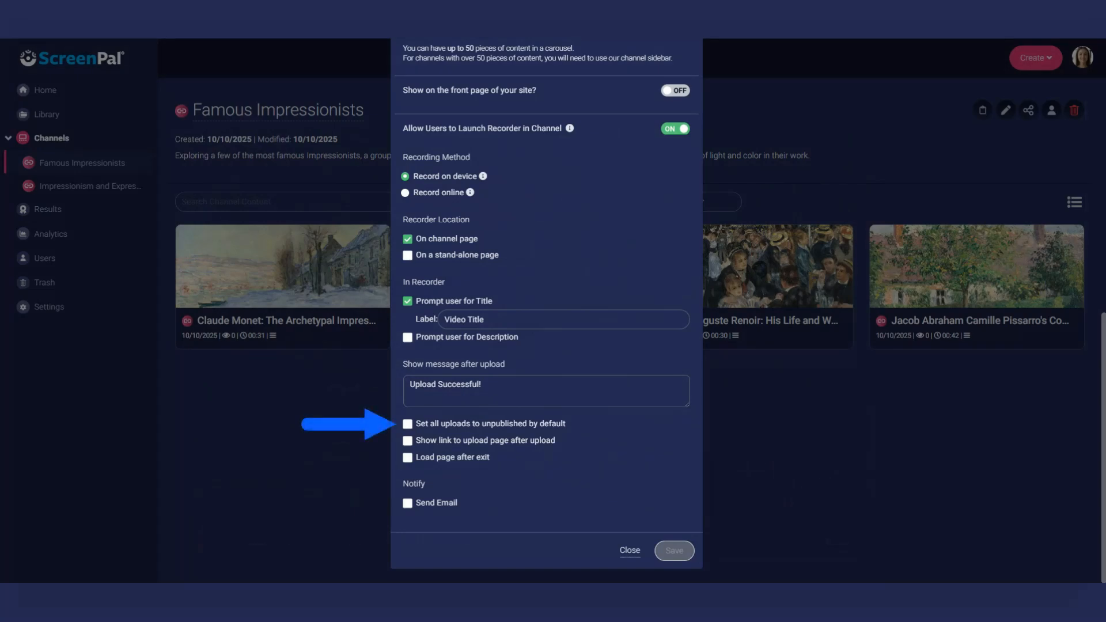
- Set all uploads to the Famous Impressionists channel to unpublished by default
left_click(407, 425)
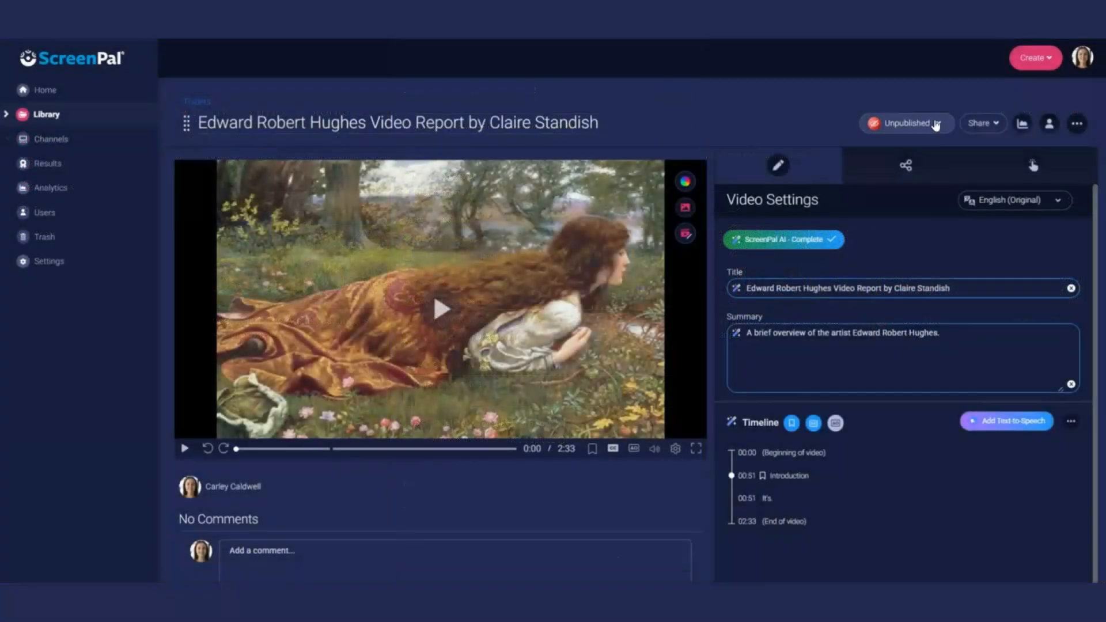
- Publish the unpublished Edward Robert Hughes video report and save its publishing settings
left_click(936, 124)
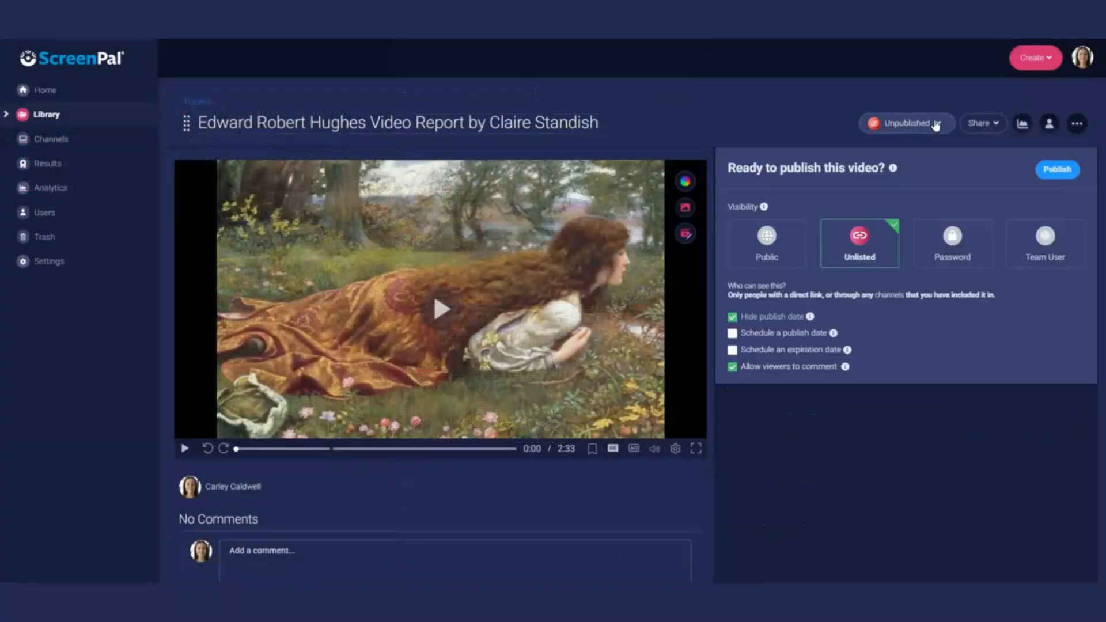
left_click(1059, 170)
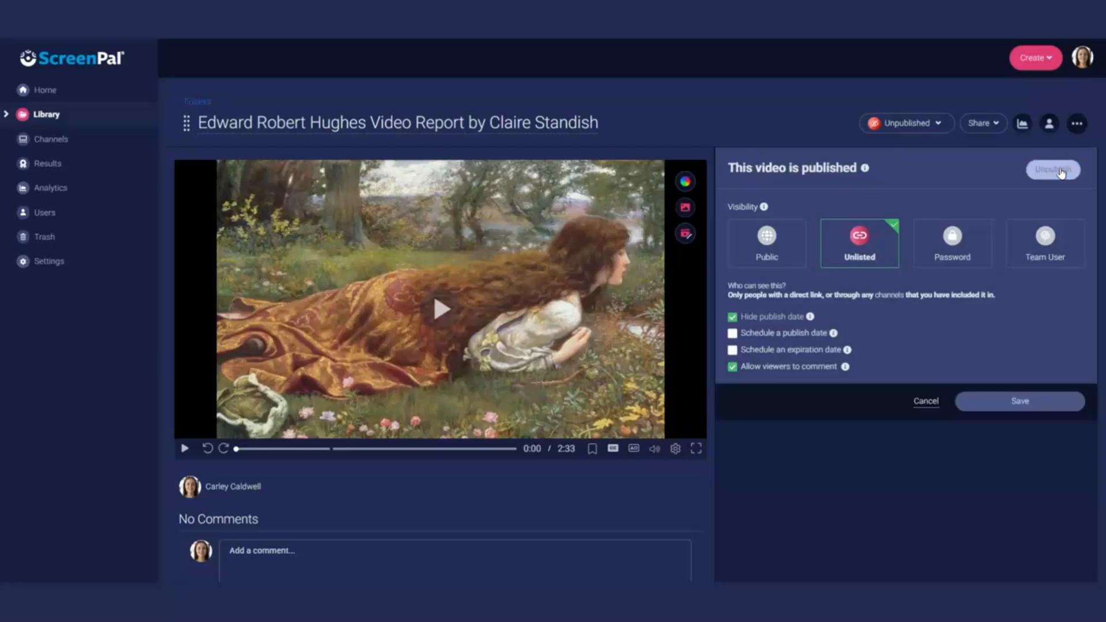
left_click(1059, 402)
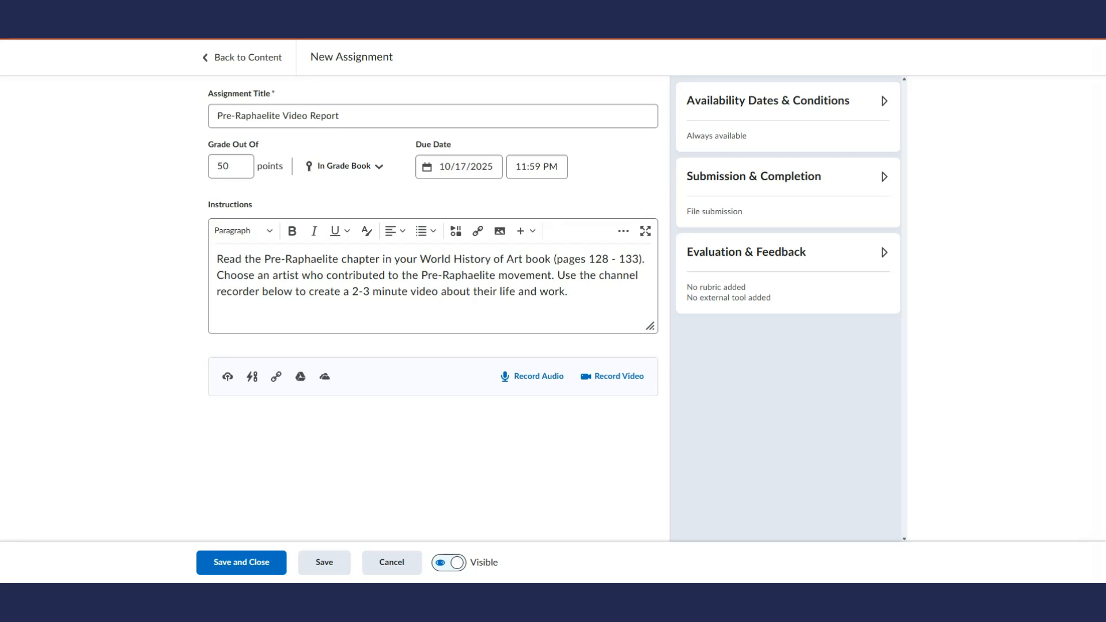
- Embed the ScreenPal recorder for the channel "Pre-Raphaelite Video Reports" in the assignment's instructions, and save and close the assignment
left_click(455, 232)
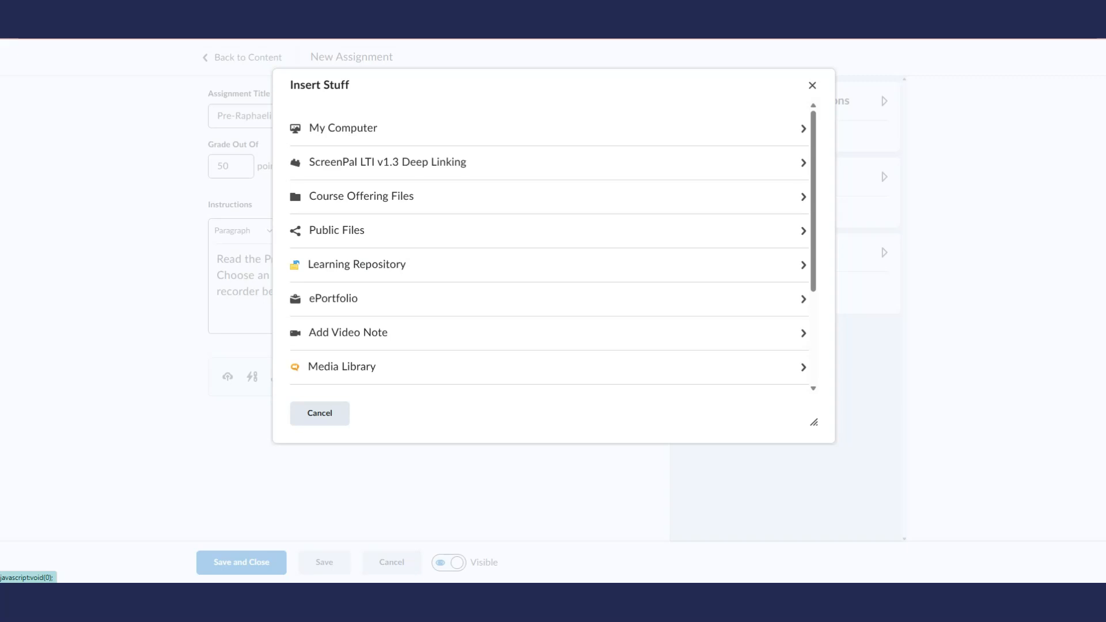
left_click(381, 165)
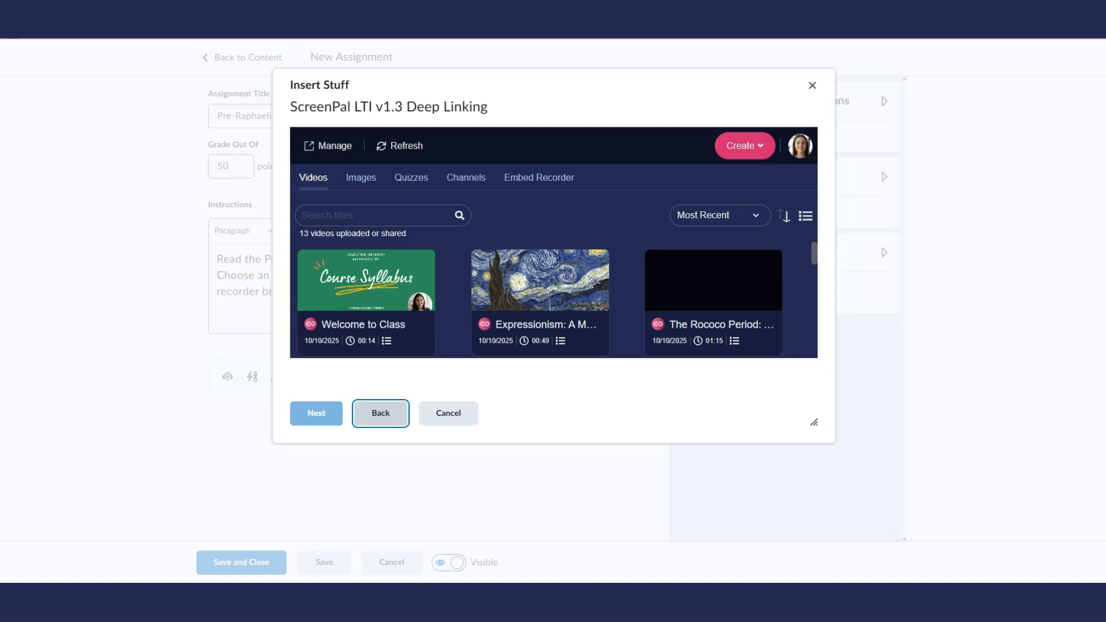
left_click(536, 180)
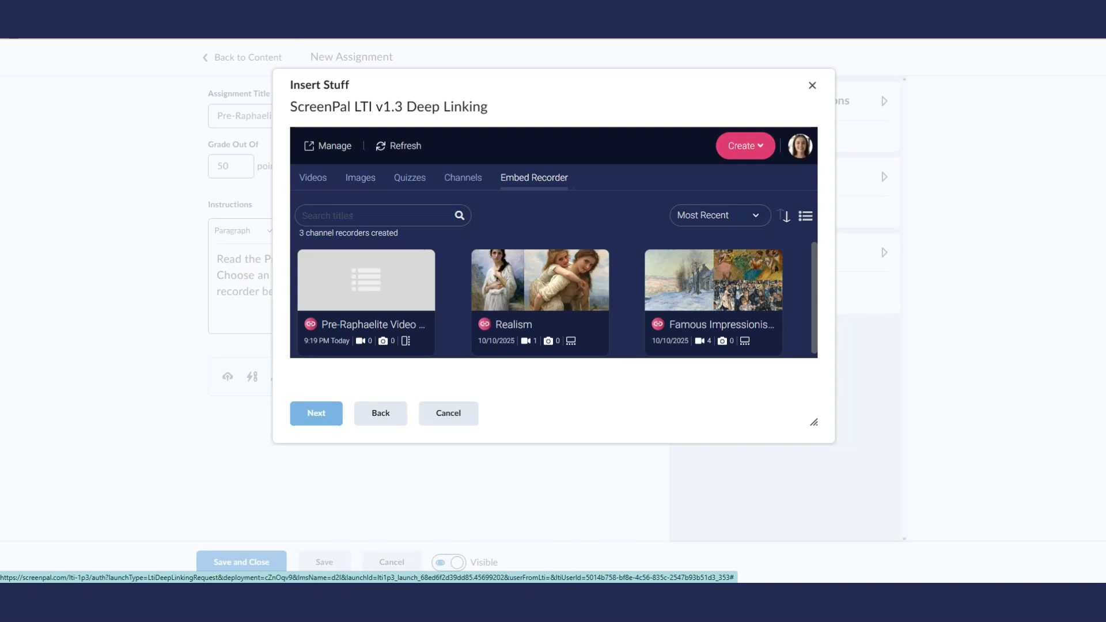
left_click(365, 288)
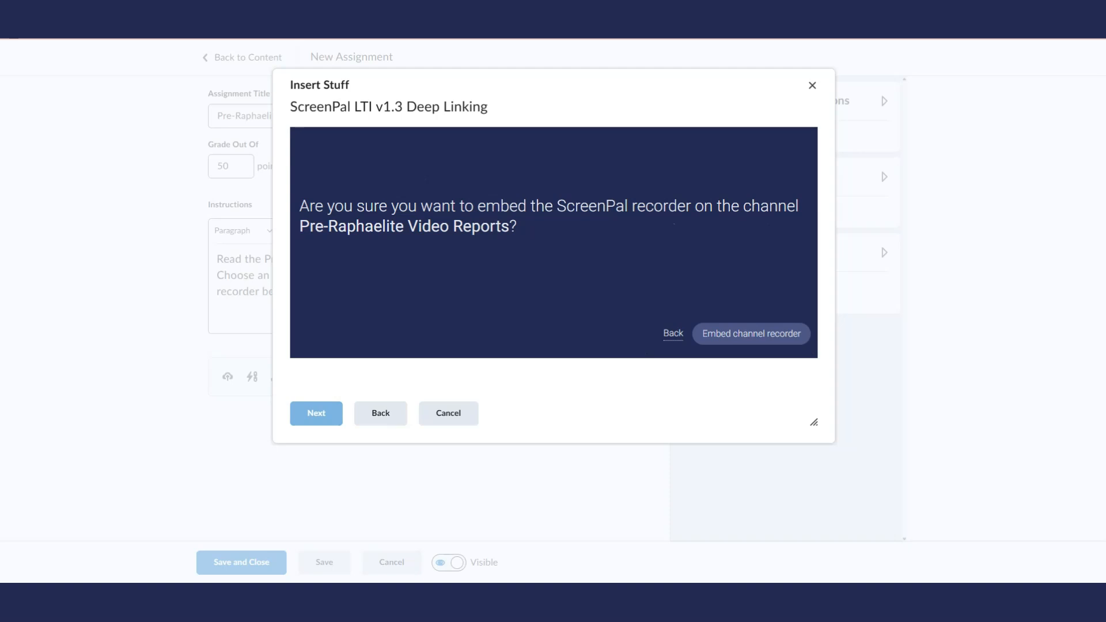
left_click(753, 332)
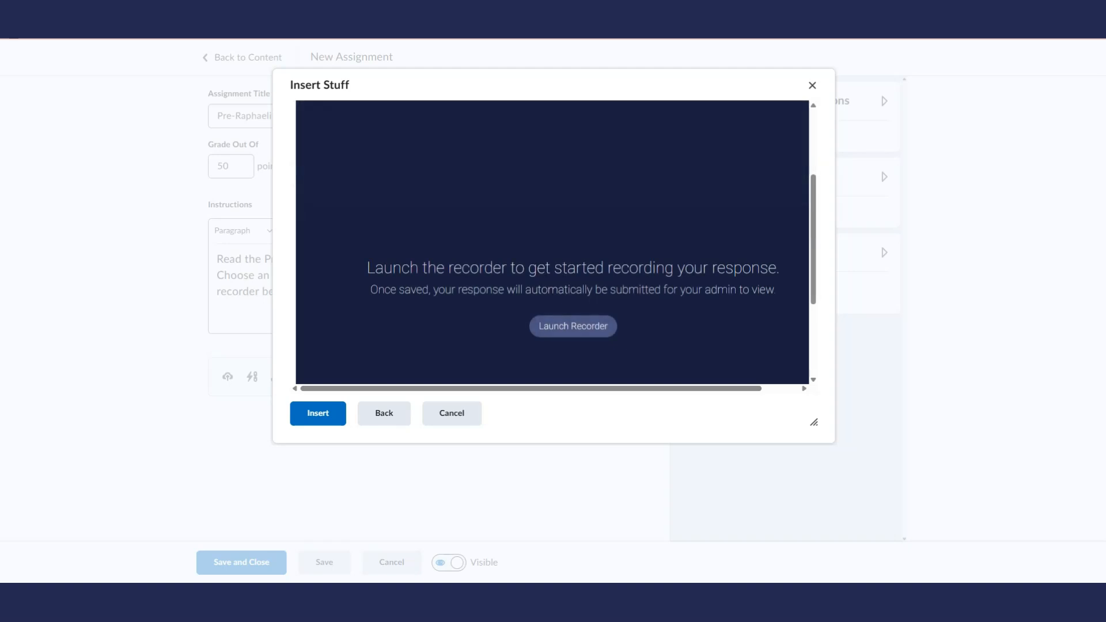
left_click(321, 414)
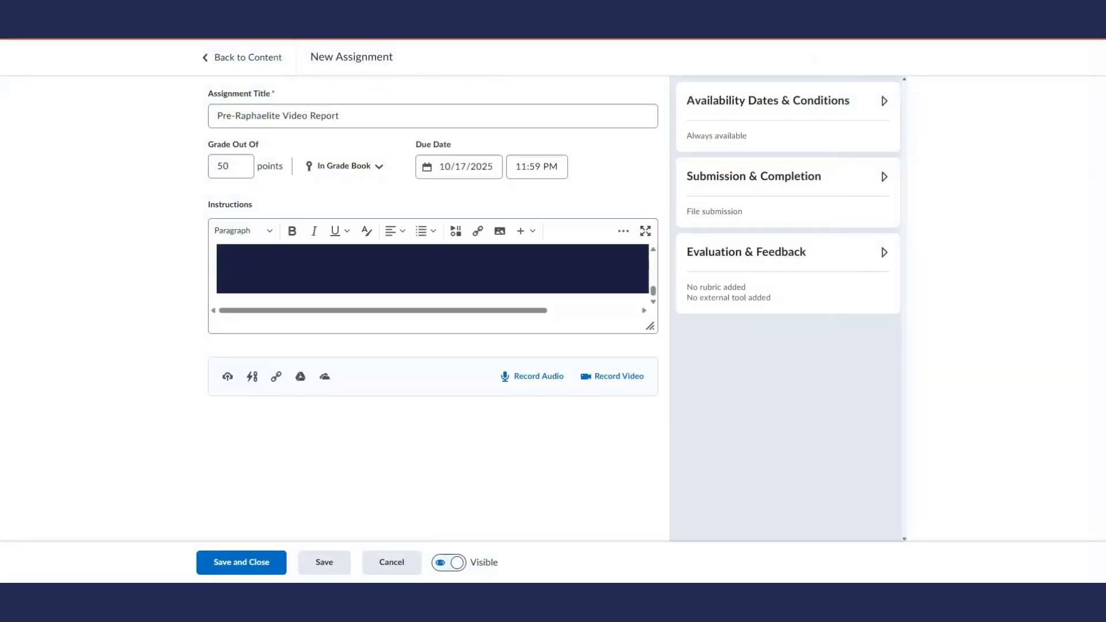
left_click(239, 564)
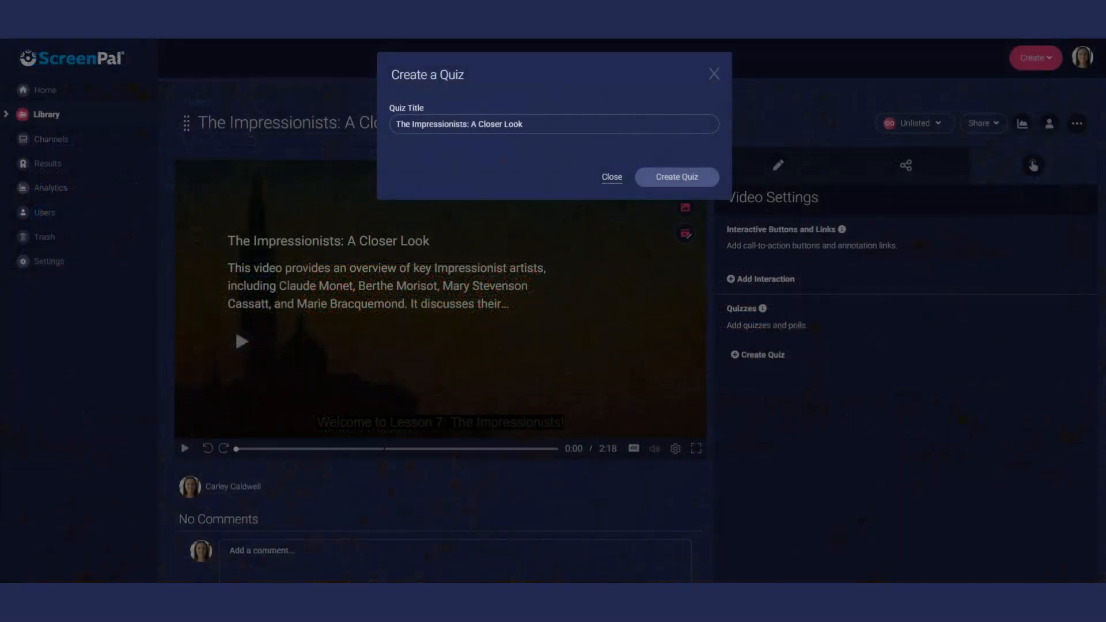
- Switch to ScreenPal and create a quiz titled "The Impressionists: A Closer Look" on the video
left_click(684, 181)
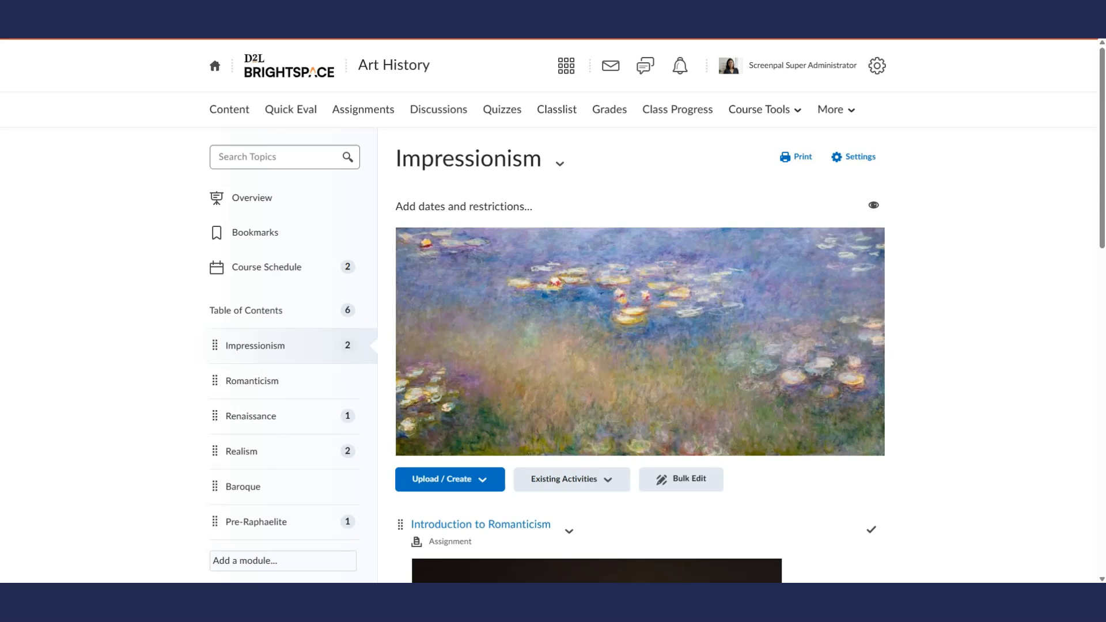
left_click(607, 479)
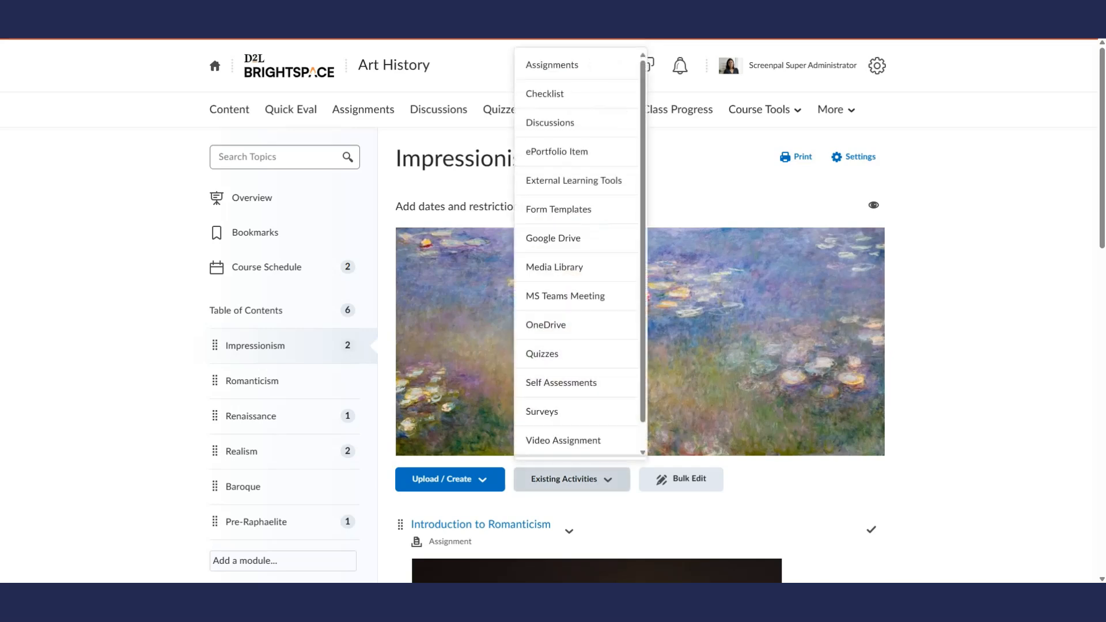
left_click(610, 184)
left_click(369, 282)
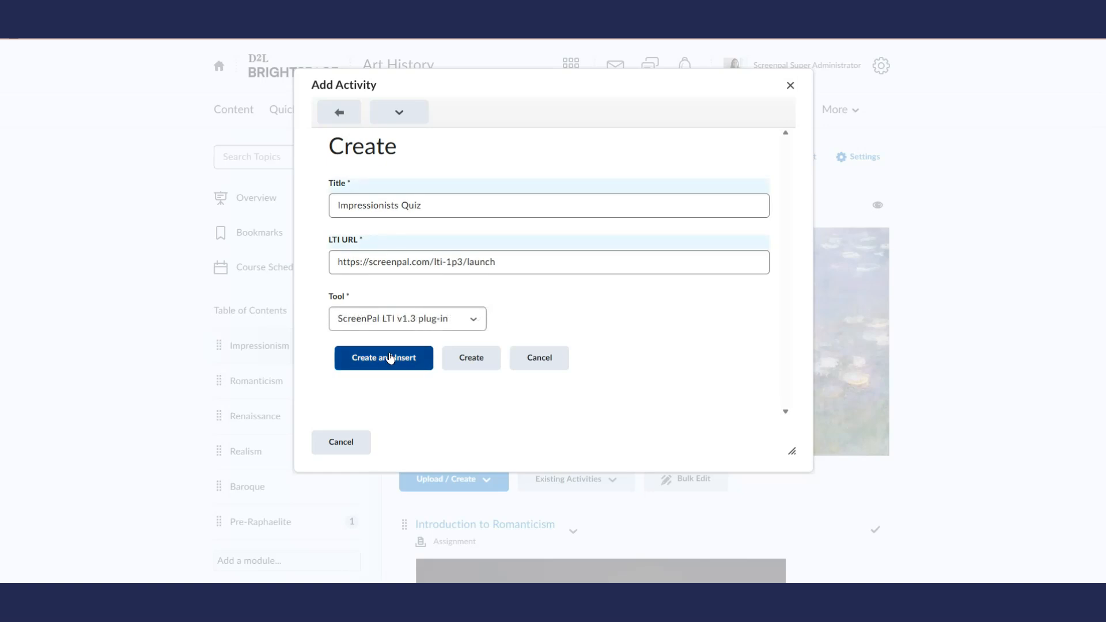
left_click(383, 357)
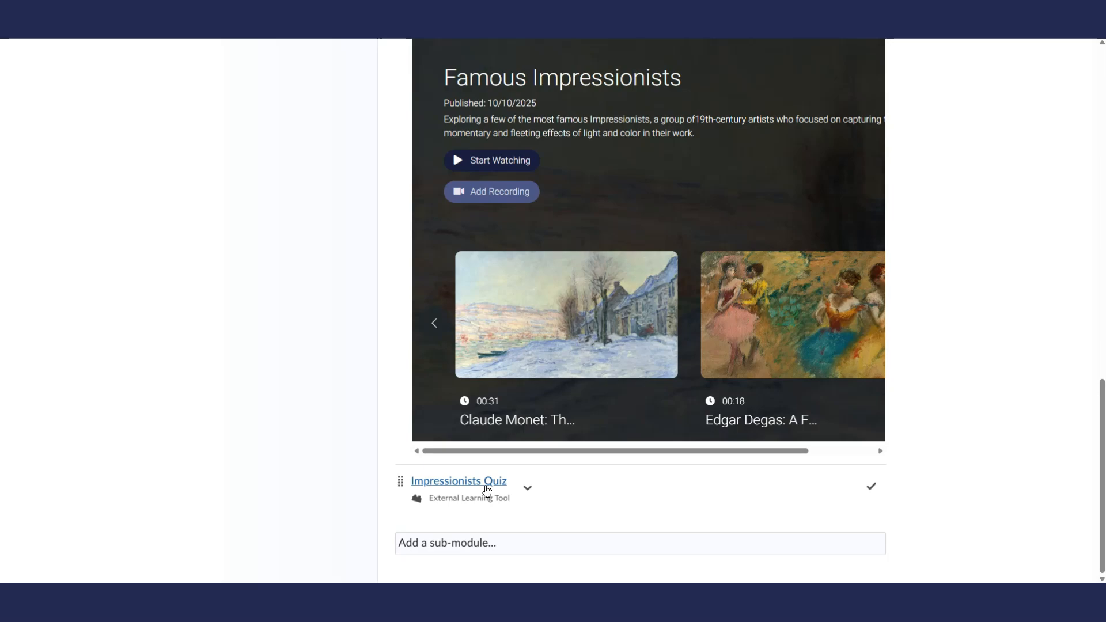
- Open the Impressionists Quiz activity and choose the Impressionists quiz as the content to share with students
left_click(486, 490)
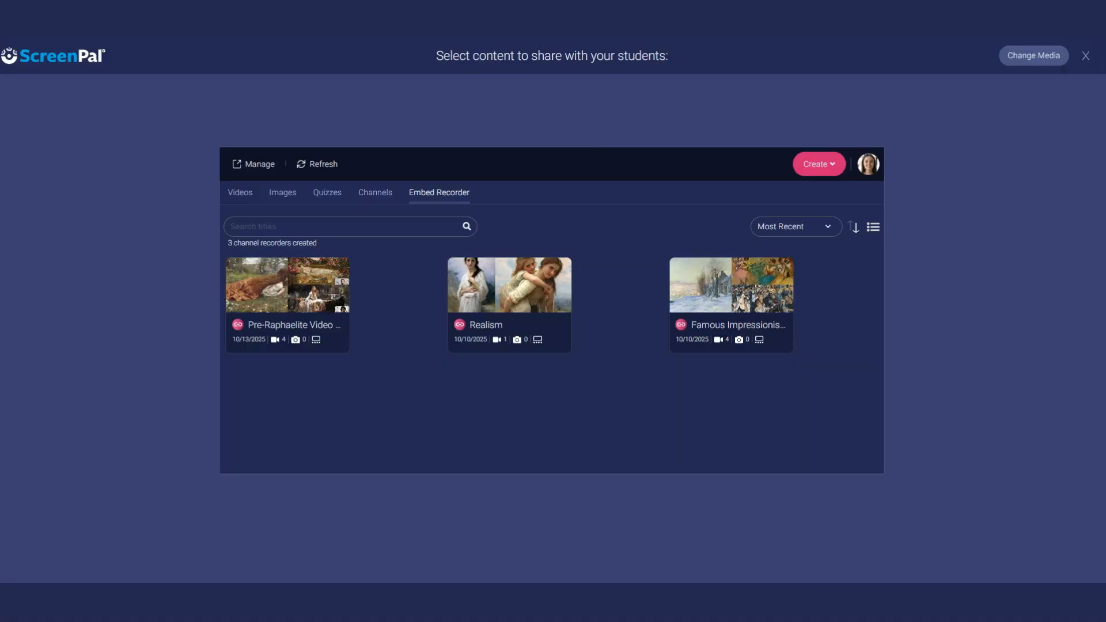
left_click(326, 192)
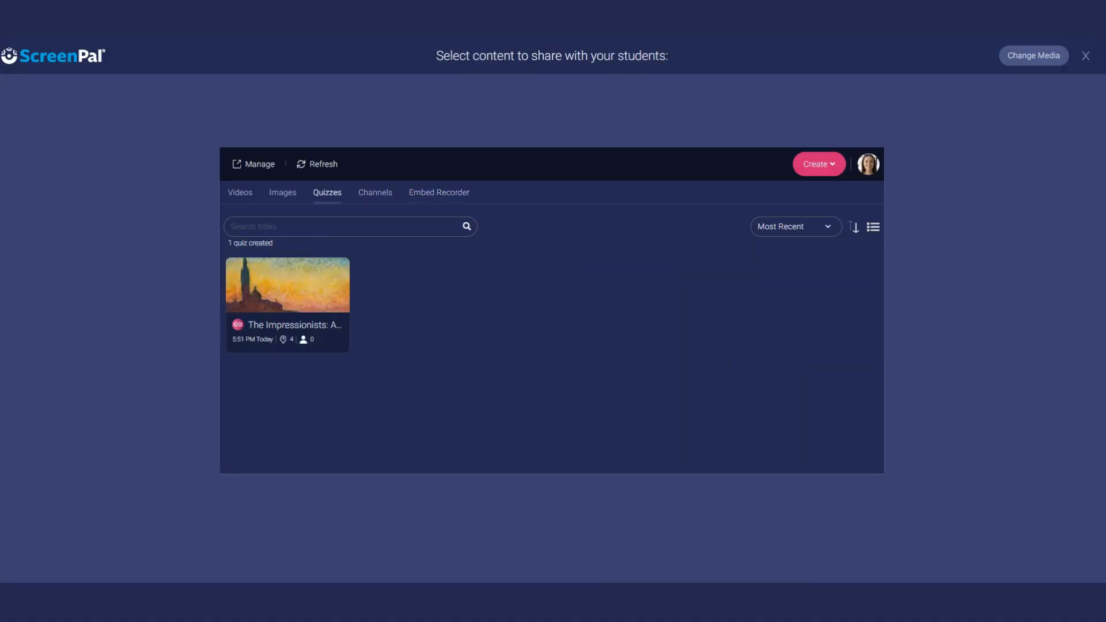
left_click(287, 285)
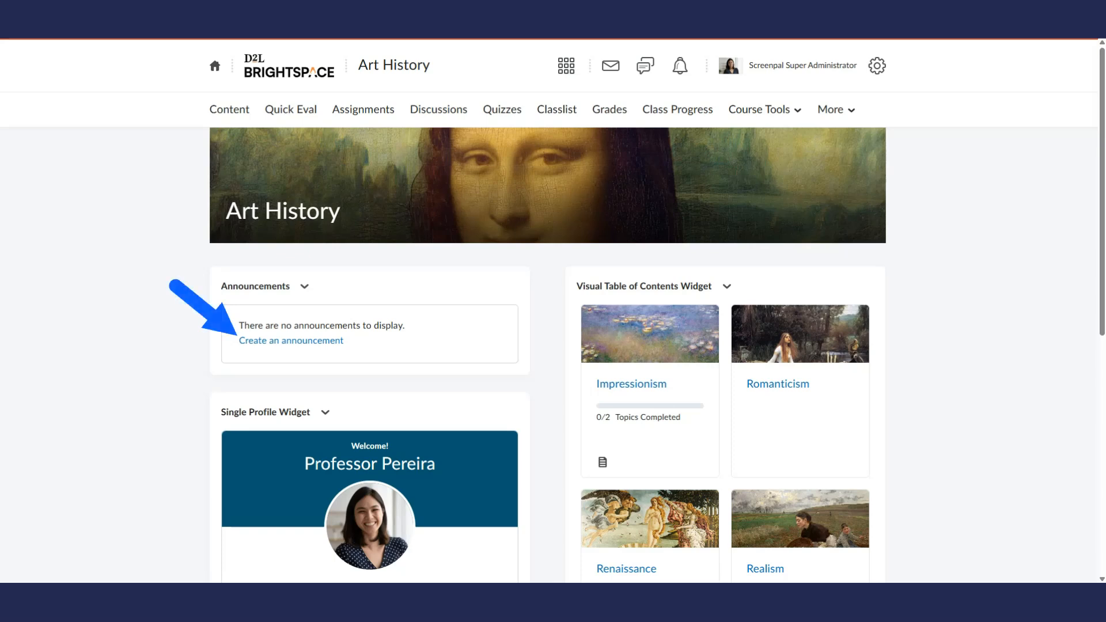
- Create a new announcement for the Art History course with the headline "Welcome to Class!"
left_click(307, 348)
type("W")
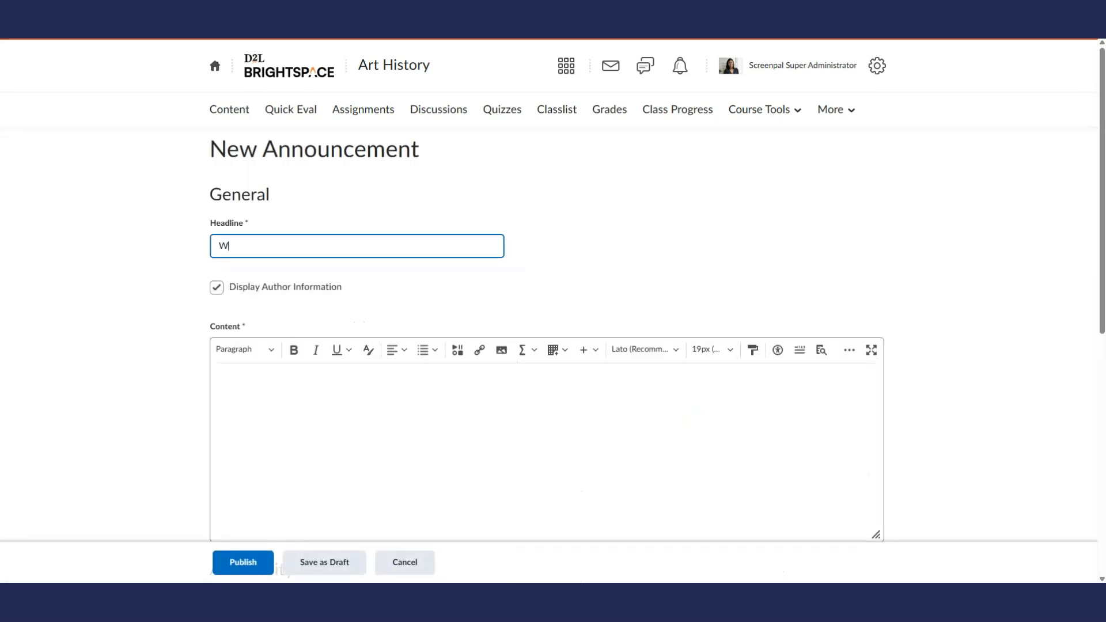
type("elcome to Class!")
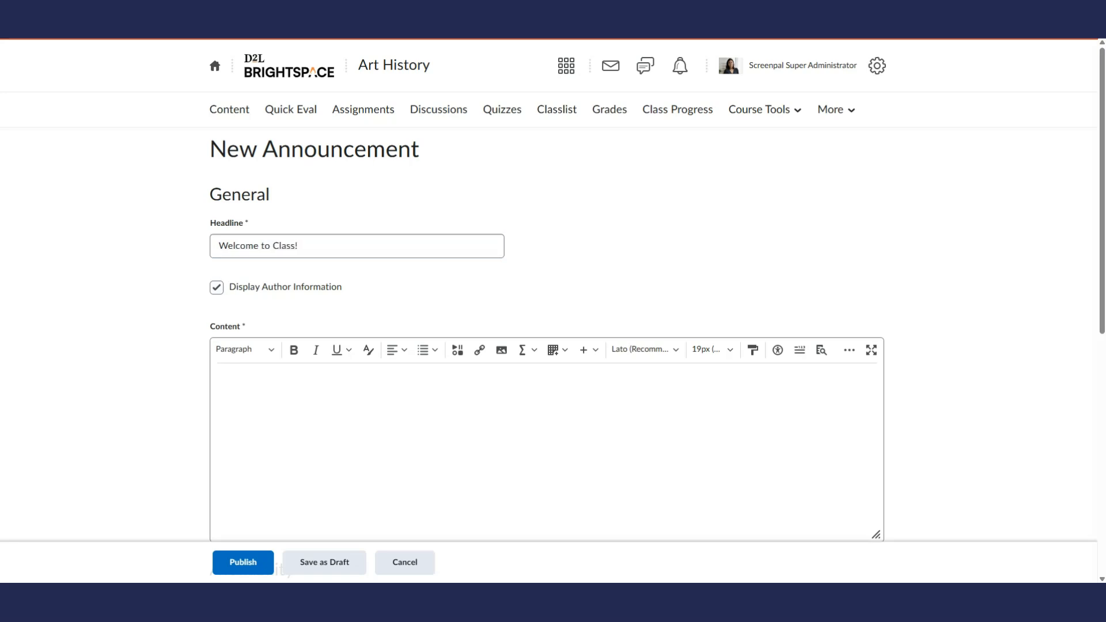
- Write the content "Watch this video for an introduction to your professor, an outline of the class syllabus, and what you can expect to learn this semester."
type("Watch this video for an")
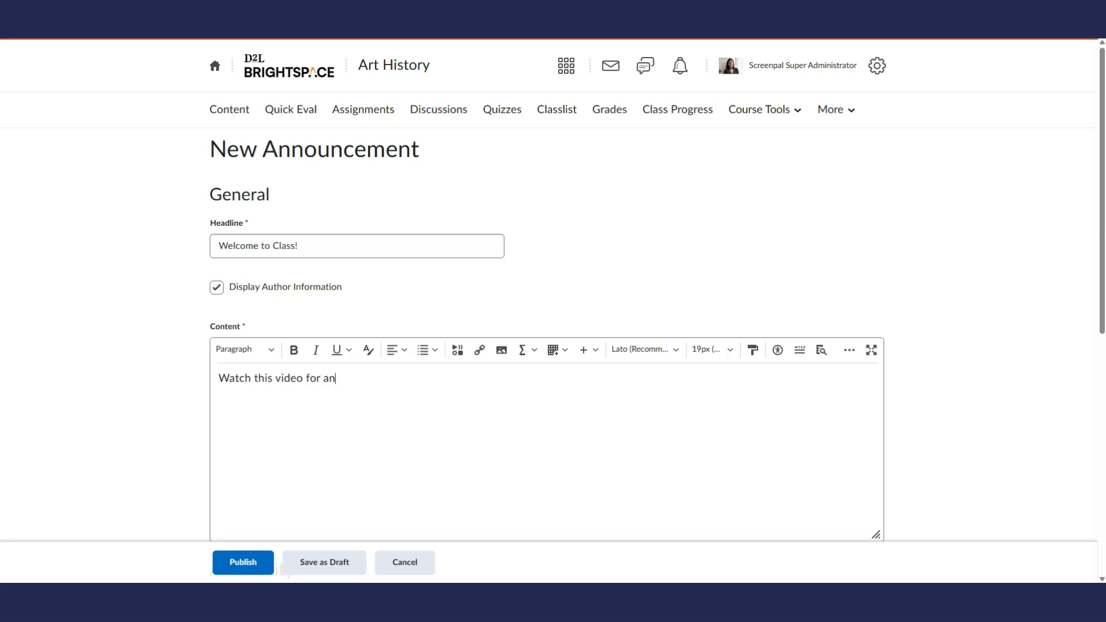
type(" introduction to your professor, an outline of the class syl")
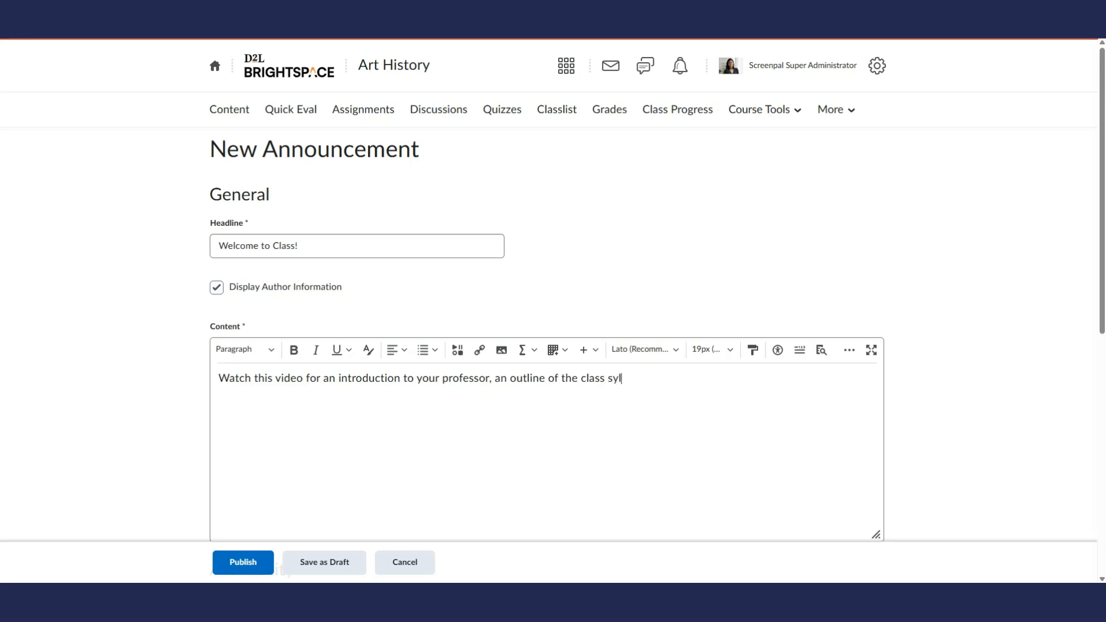
type("labus, and what you can expect to learn this semester.")
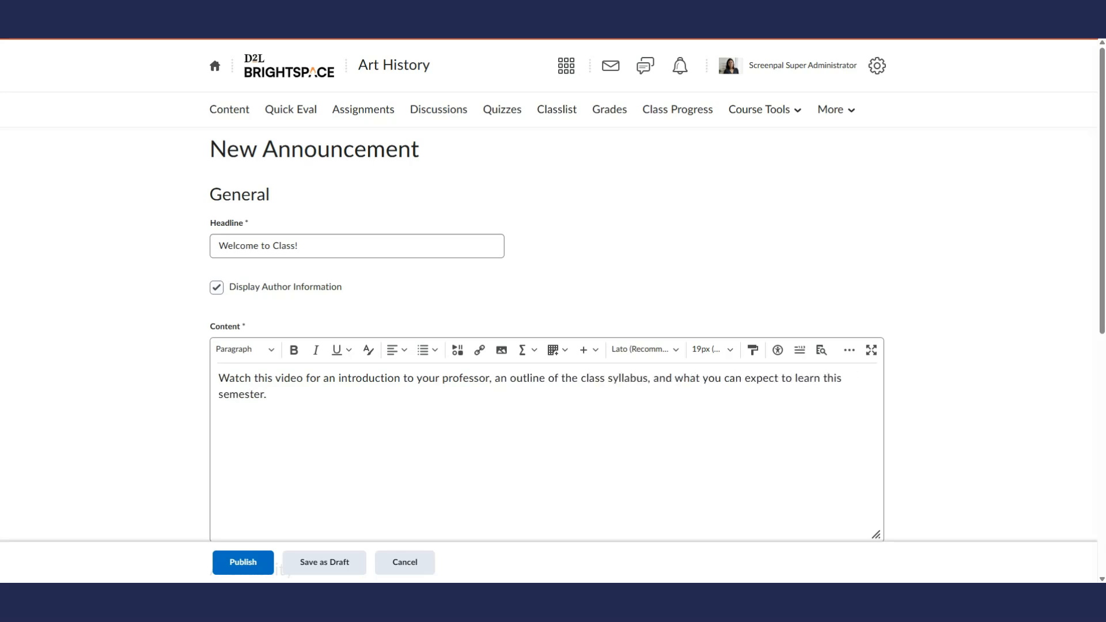
- Embed the ScreenPal video "Welcome to Class" with captions turned on below the announcement text, and publish the announcement
left_click(458, 349)
left_click(461, 168)
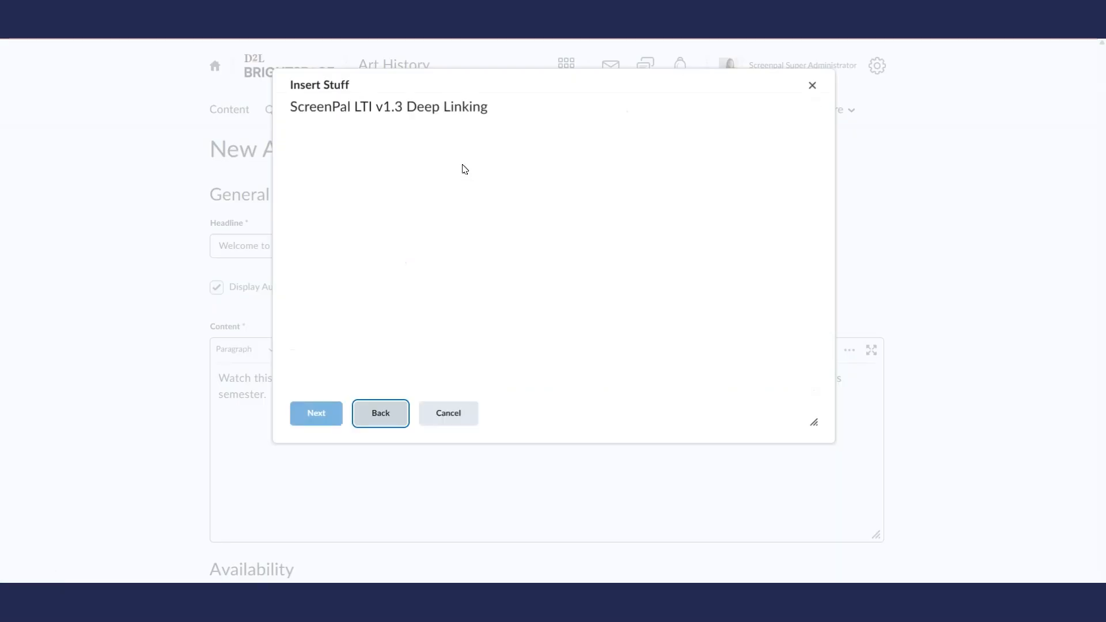
left_click(402, 292)
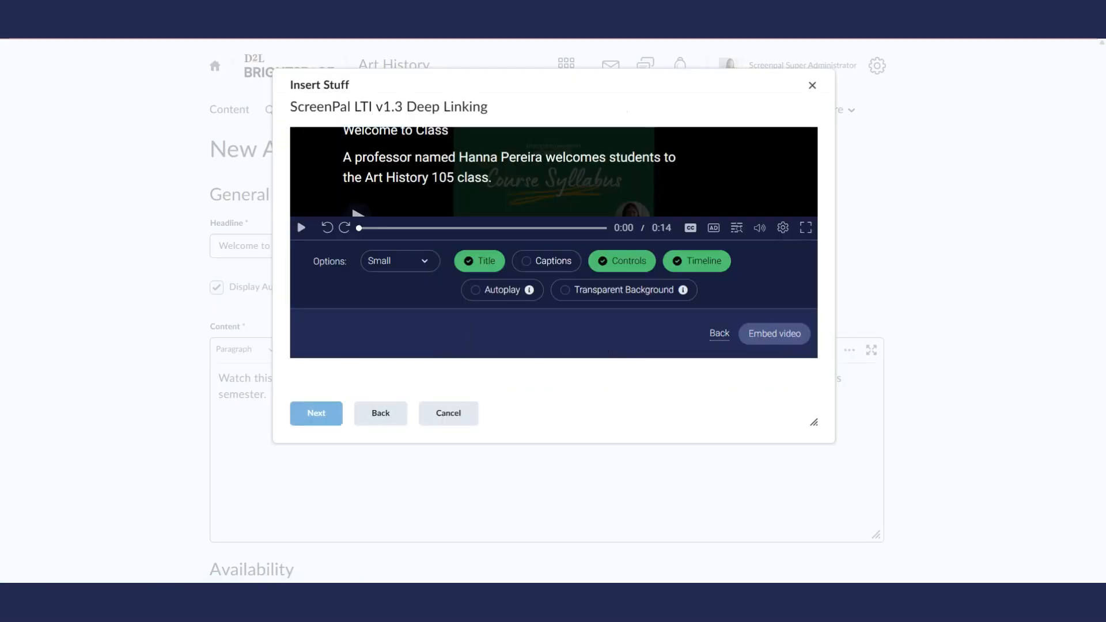
left_click(544, 262)
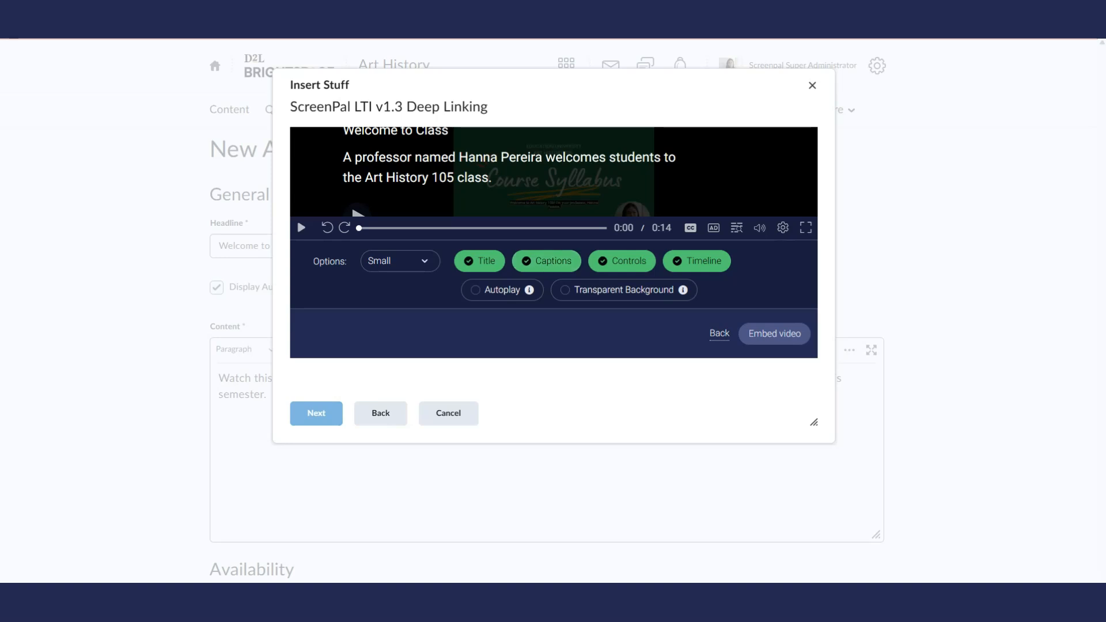
left_click(787, 334)
left_click(318, 415)
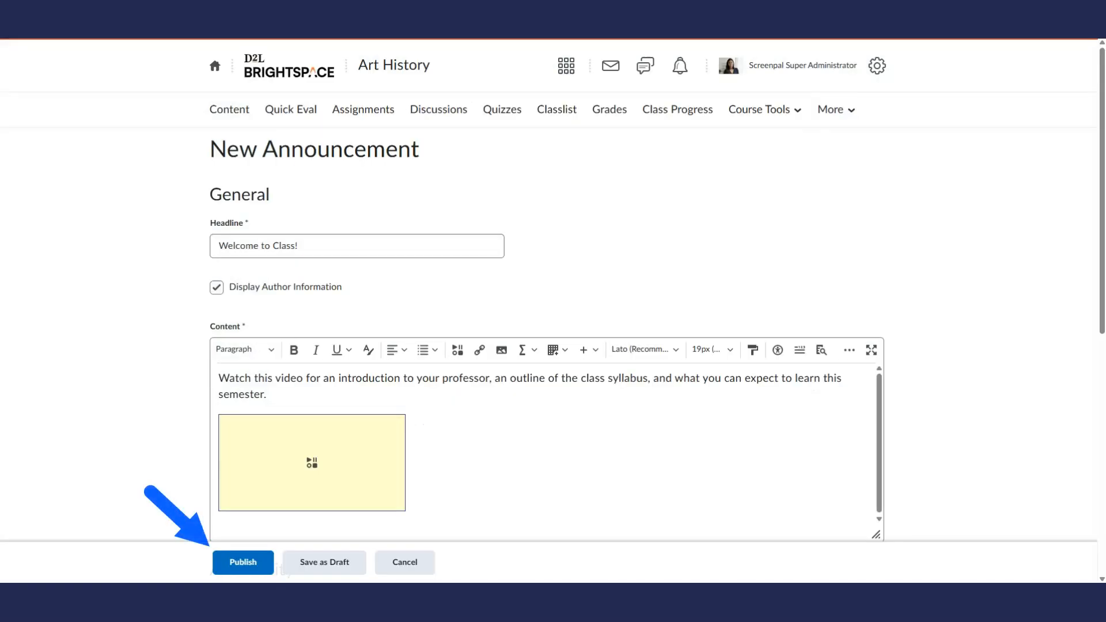
left_click(244, 570)
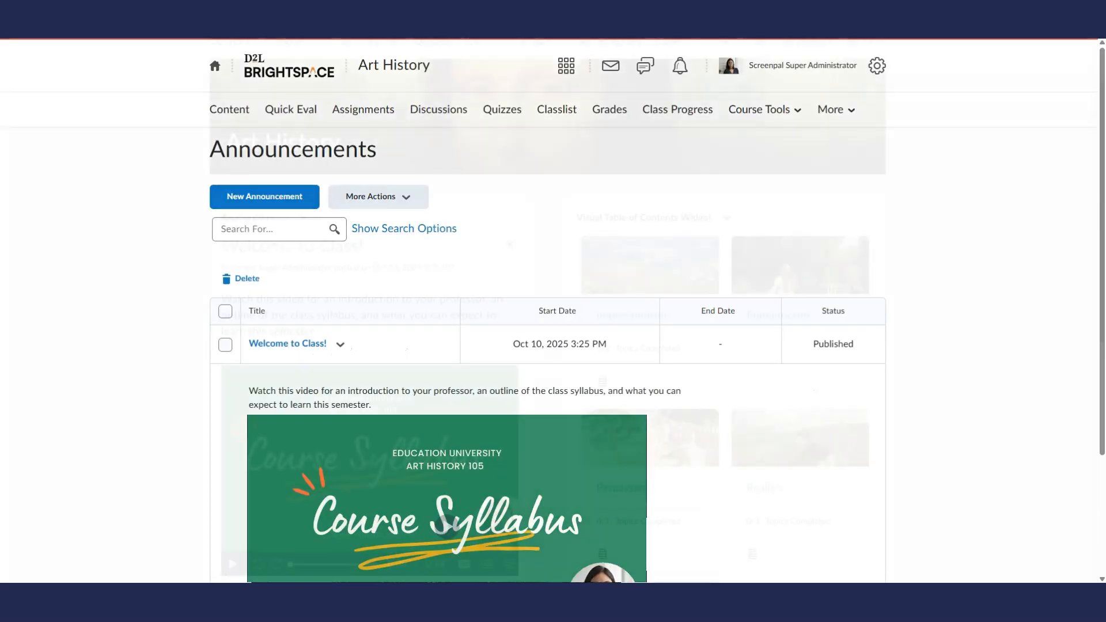